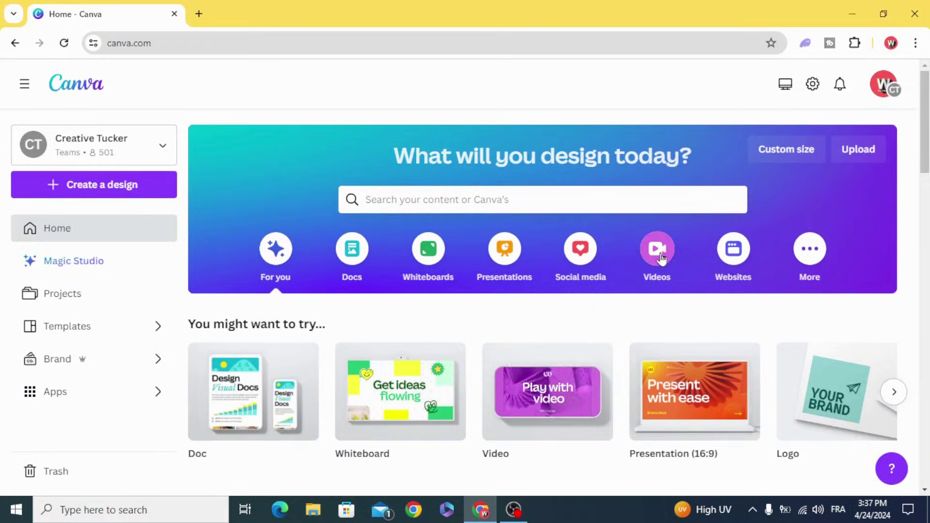
Create a blank video design and zoom the view out to about 29%
click(663, 259)
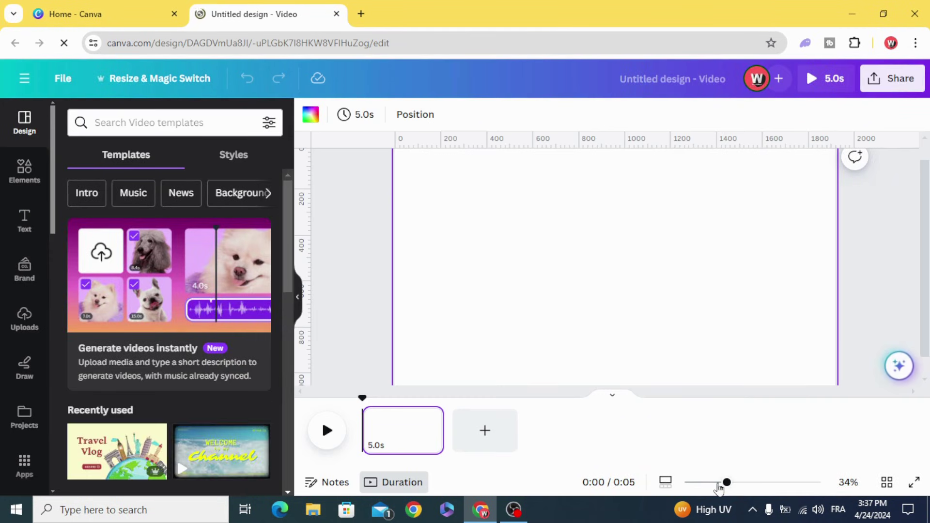
drag(702, 485, 695, 486)
Add the island landscape photo and the clouds photo from Recently used elements
click(27, 177)
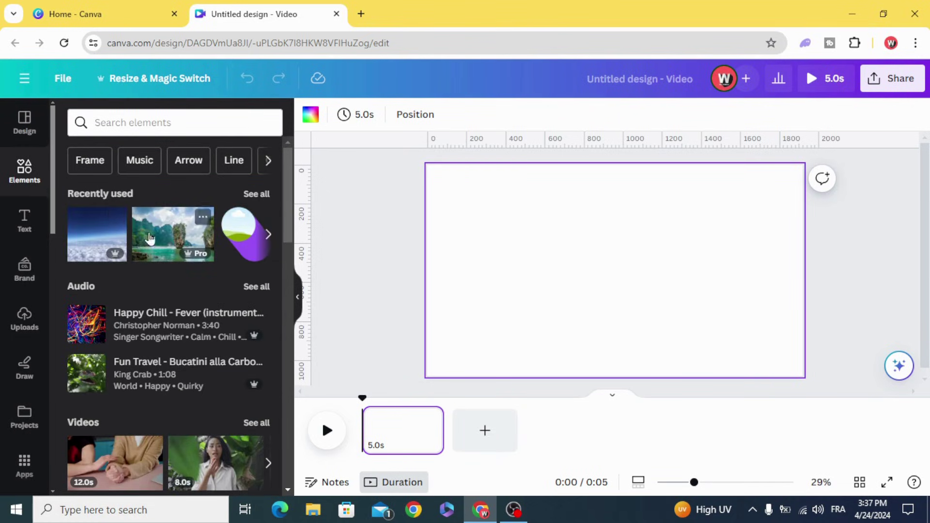
click(151, 238)
drag(488, 185, 557, 253)
drag(614, 299, 560, 301)
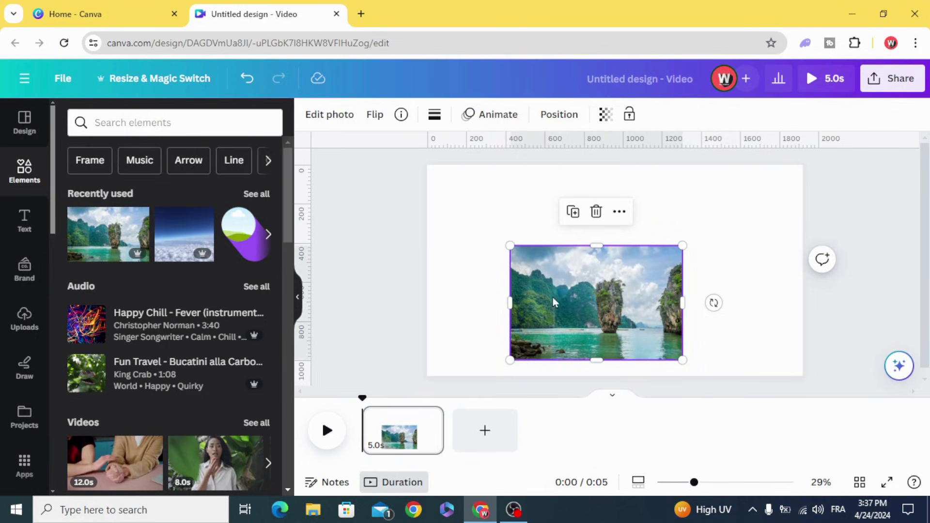
click(189, 235)
drag(561, 253, 540, 257)
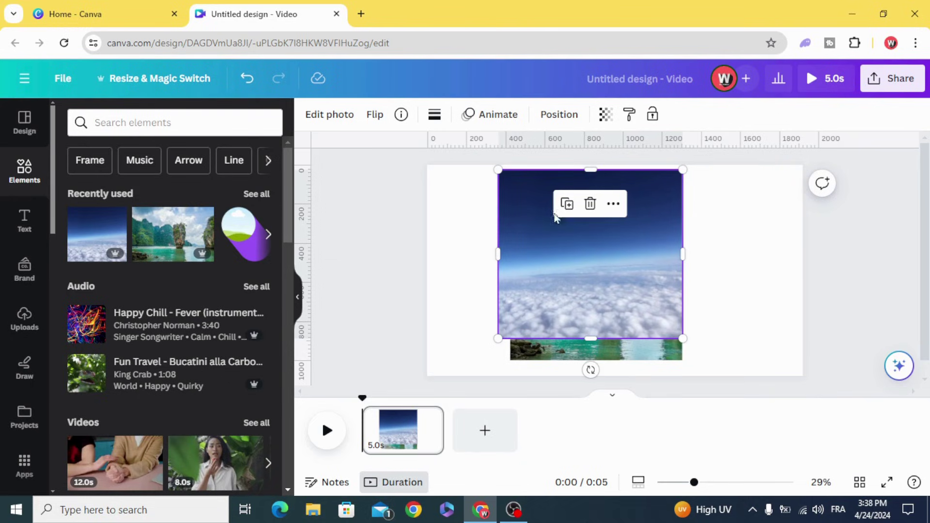
click(116, 221)
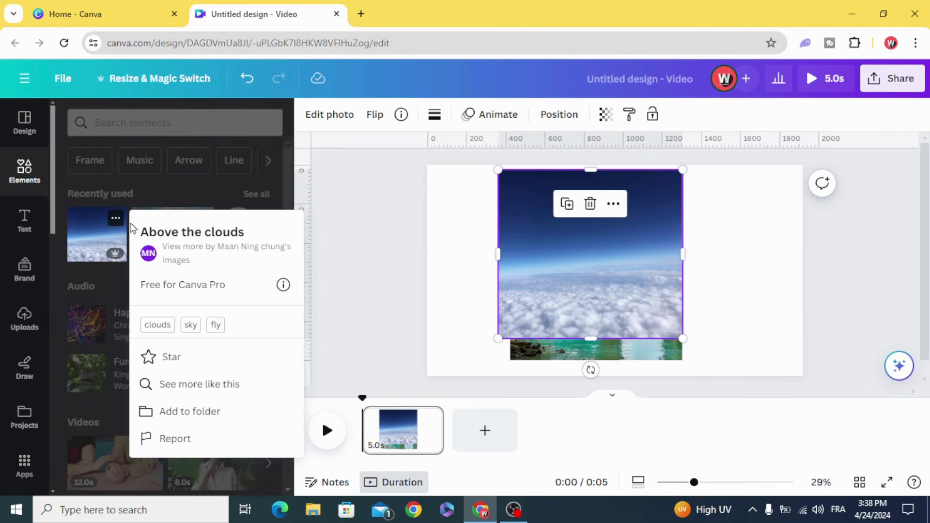
click(426, 230)
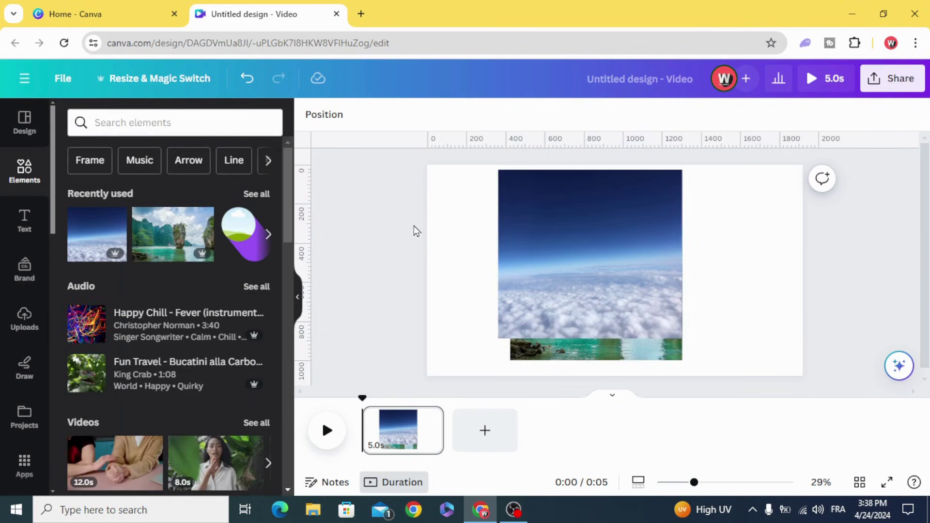
Resize both photos to matching widths and stack the clouds photo above the island
drag(495, 172, 530, 197)
drag(567, 257, 568, 223)
click(522, 285)
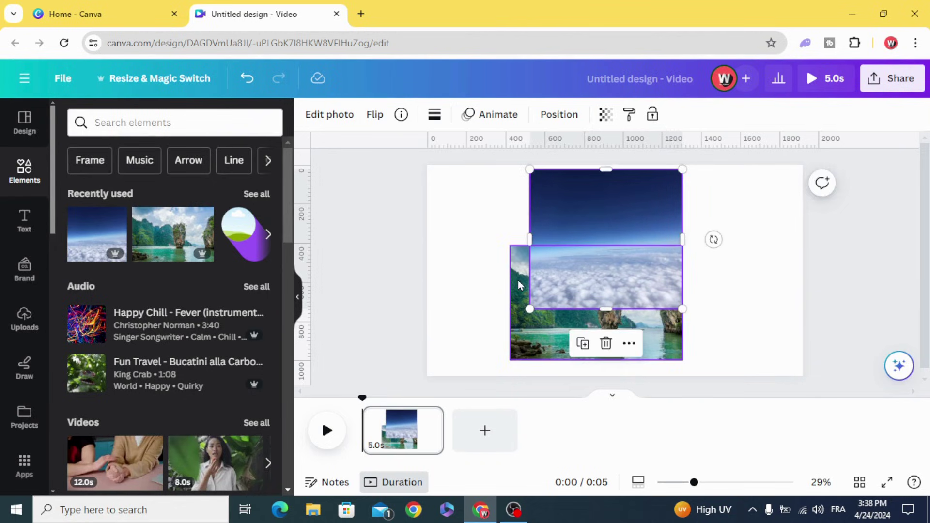
drag(511, 246, 519, 271)
click(533, 194)
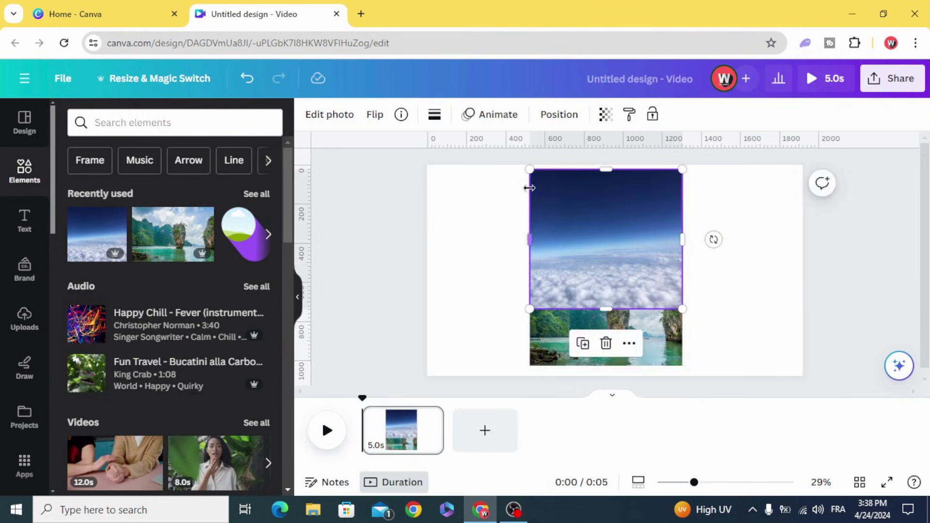
drag(535, 175, 553, 195)
drag(588, 239, 573, 216)
click(549, 305)
drag(531, 265, 541, 271)
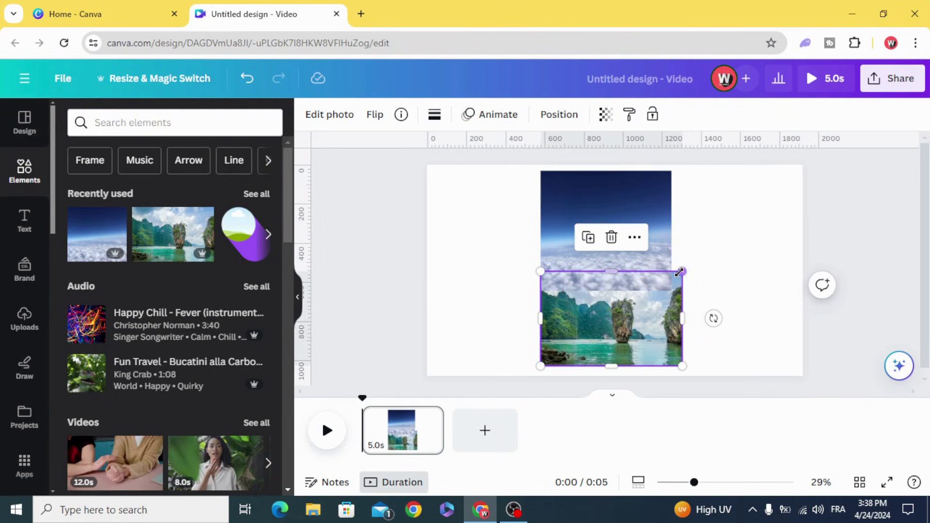
drag(680, 273, 672, 278)
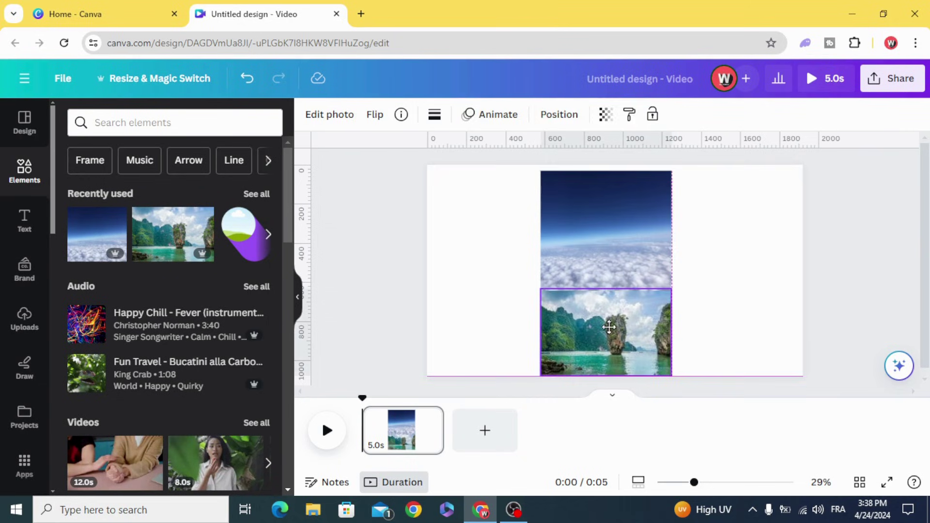
Download the page as a PNG at the maximum size of 6,000 × 3,375 px
click(487, 289)
click(894, 80)
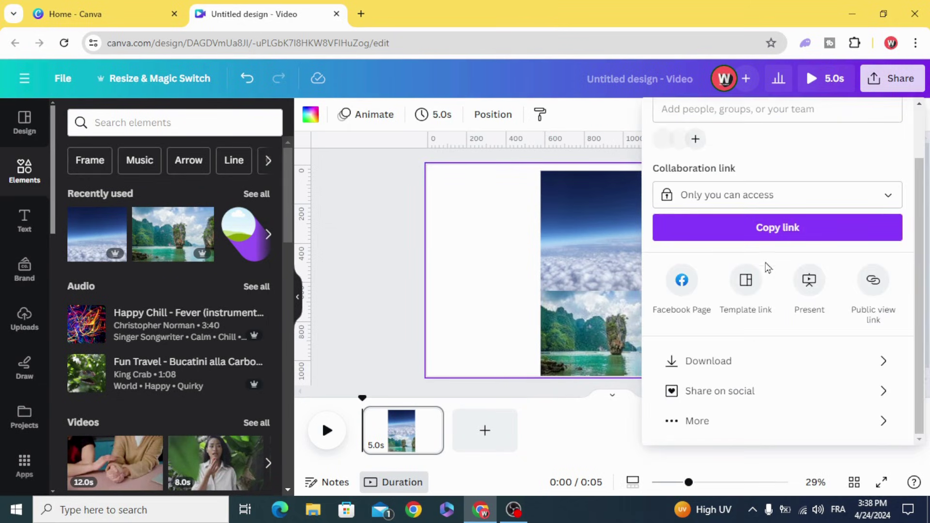
click(715, 361)
click(848, 174)
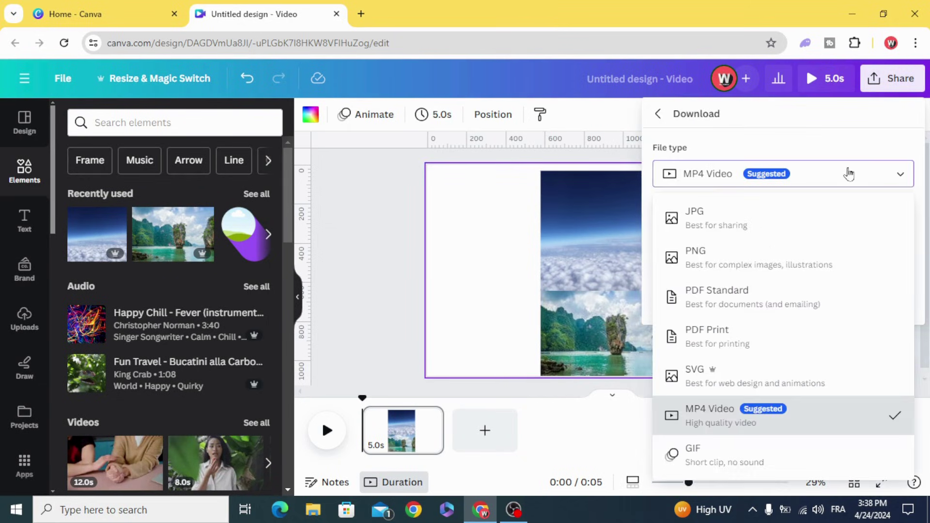
click(758, 262)
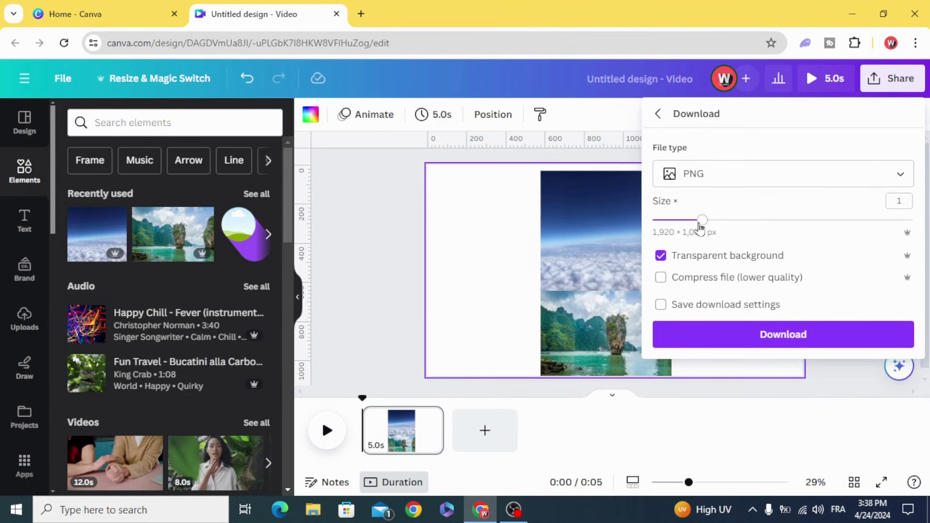
drag(749, 232, 916, 233)
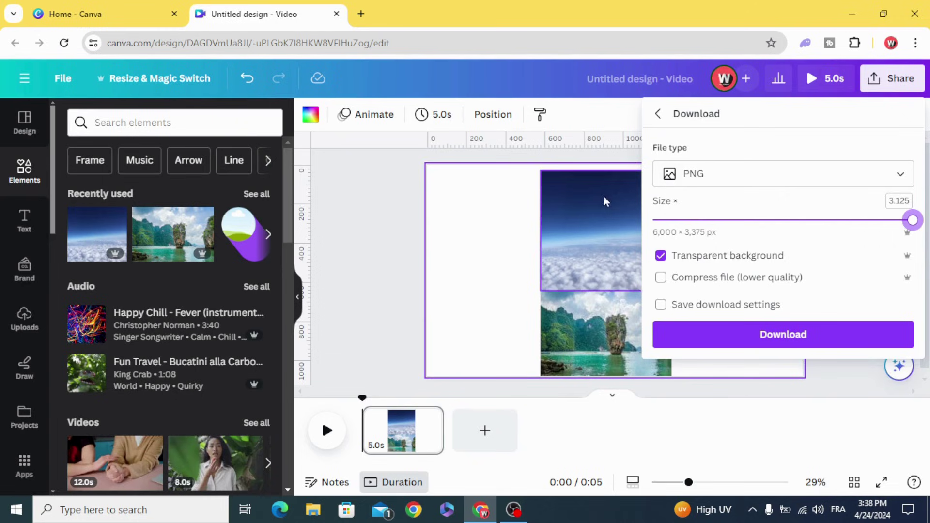
click(780, 331)
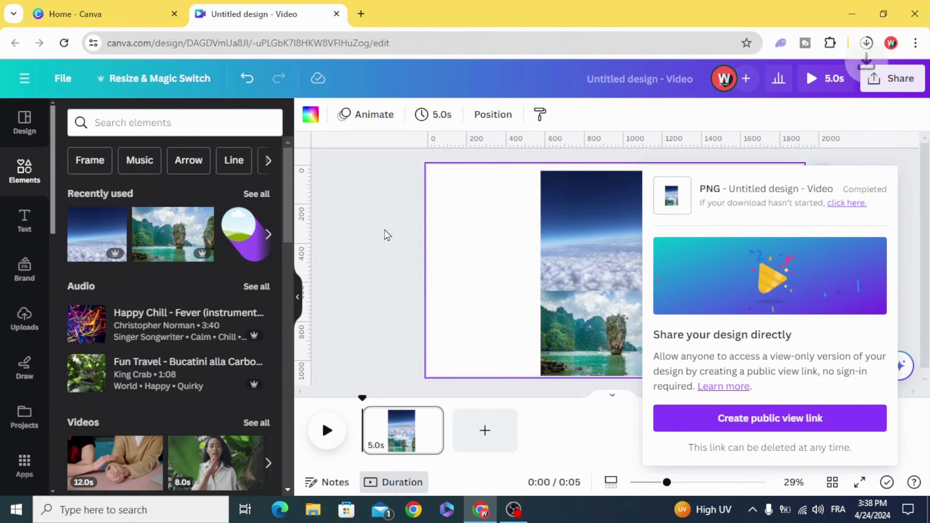
Upload the downloaded PNG from the browser's downloads into Canva
click(388, 235)
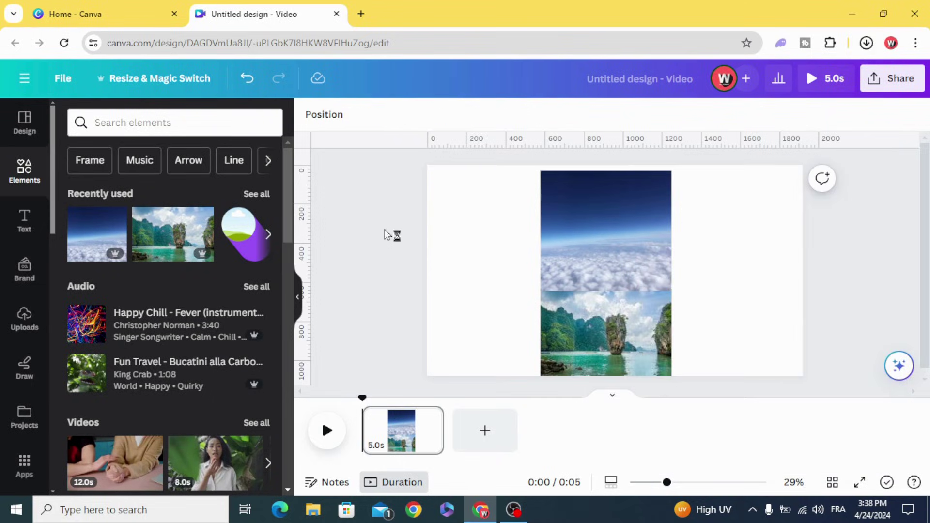
click(867, 43)
drag(756, 111, 170, 325)
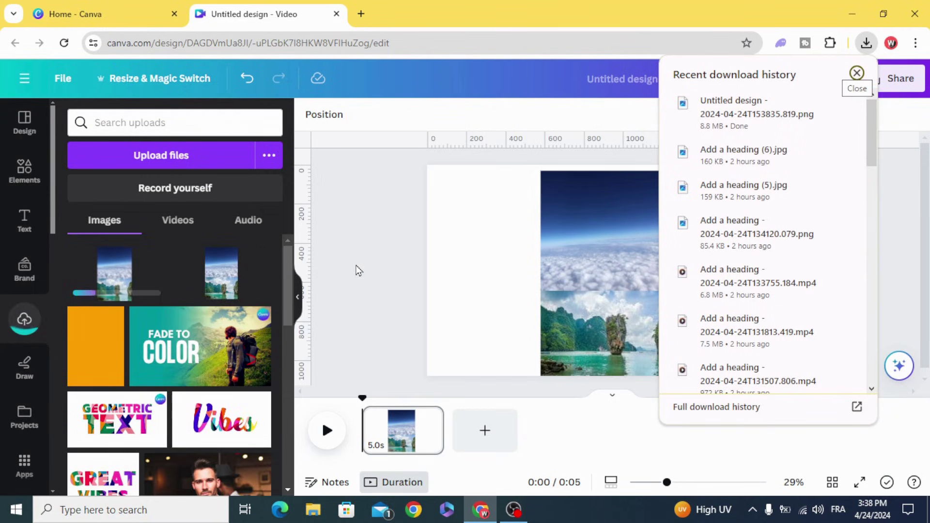
Delete the island and clouds photos from the page
click(390, 250)
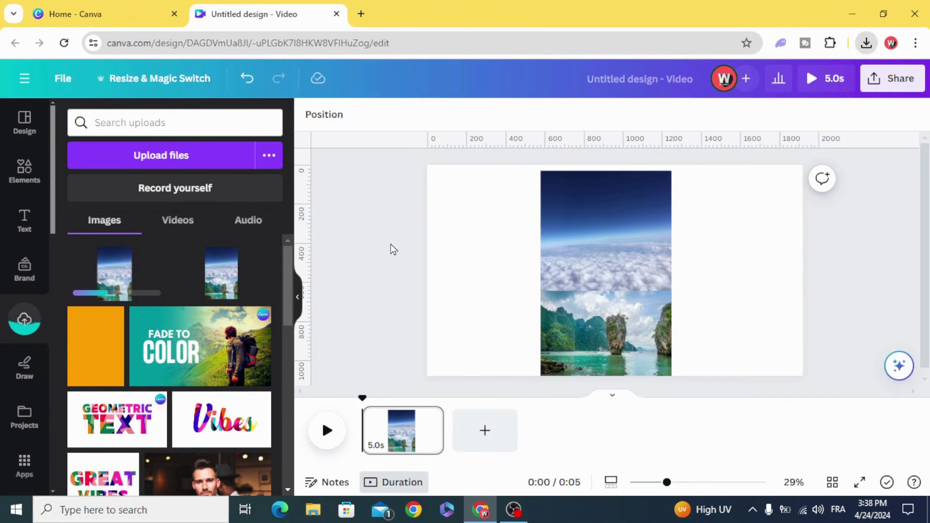
drag(507, 215, 663, 353)
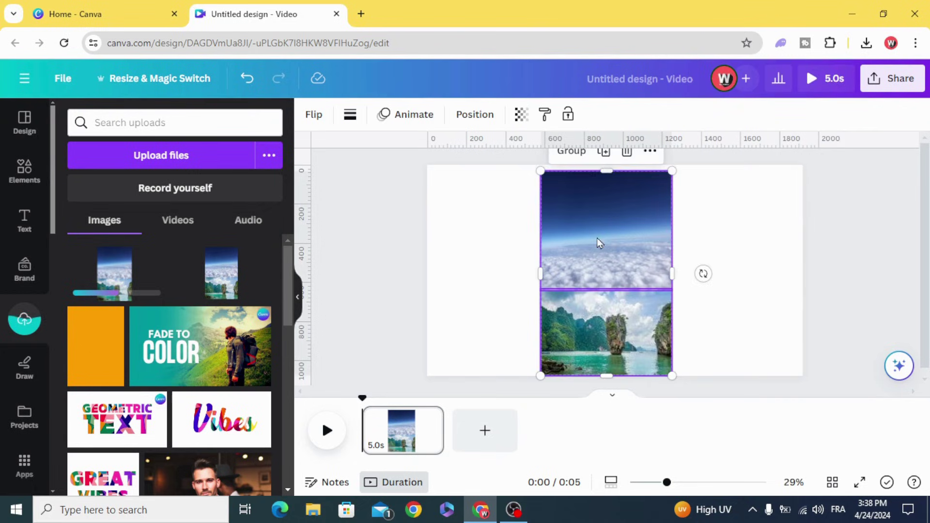
click(627, 153)
drag(667, 484, 647, 485)
click(587, 305)
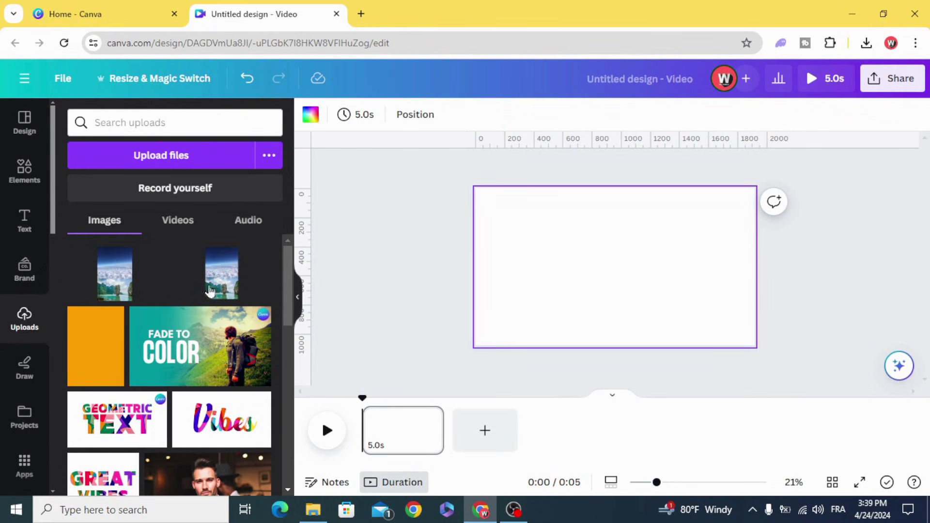
Place the uploaded combined image and scale it to fill the page, showing the sky
drag(122, 288, 599, 249)
drag(516, 279, 580, 293)
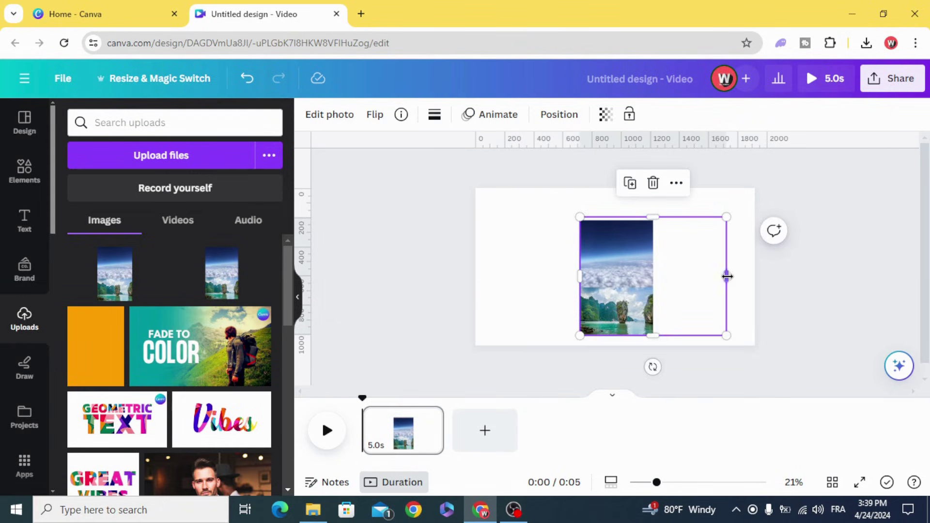
drag(726, 276, 654, 281)
drag(576, 219, 482, 145)
drag(557, 270, 607, 342)
drag(588, 219, 401, 94)
drag(574, 262, 609, 218)
click(423, 261)
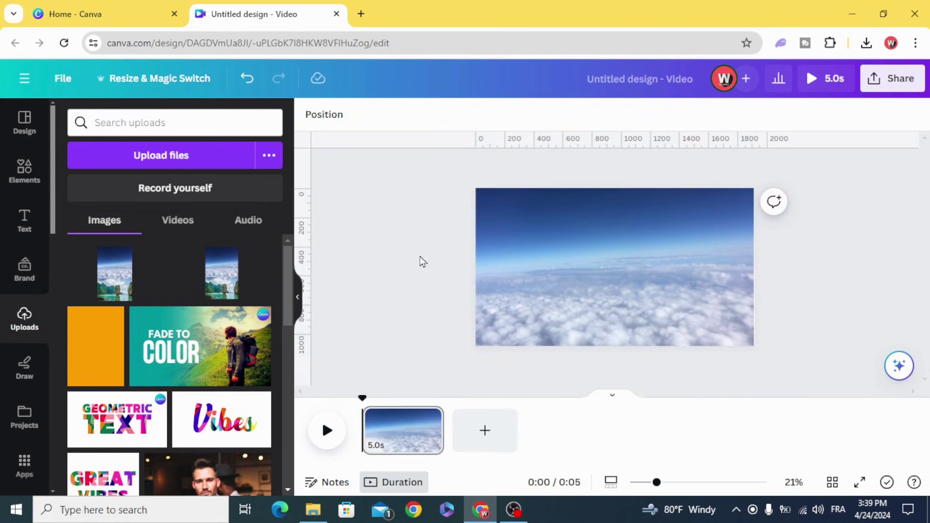
Search Elements graphics for 'air plane' and add the front-view white airliner
click(25, 171)
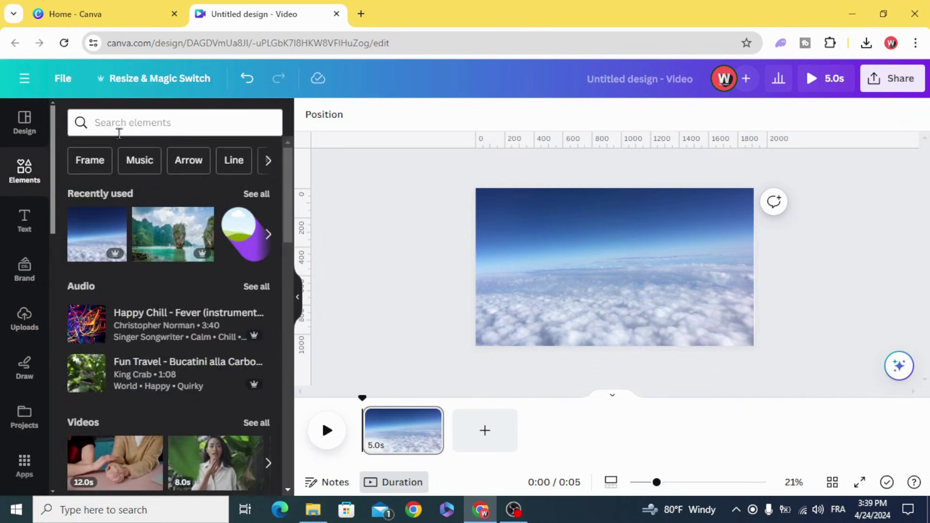
click(178, 125)
text(ai)
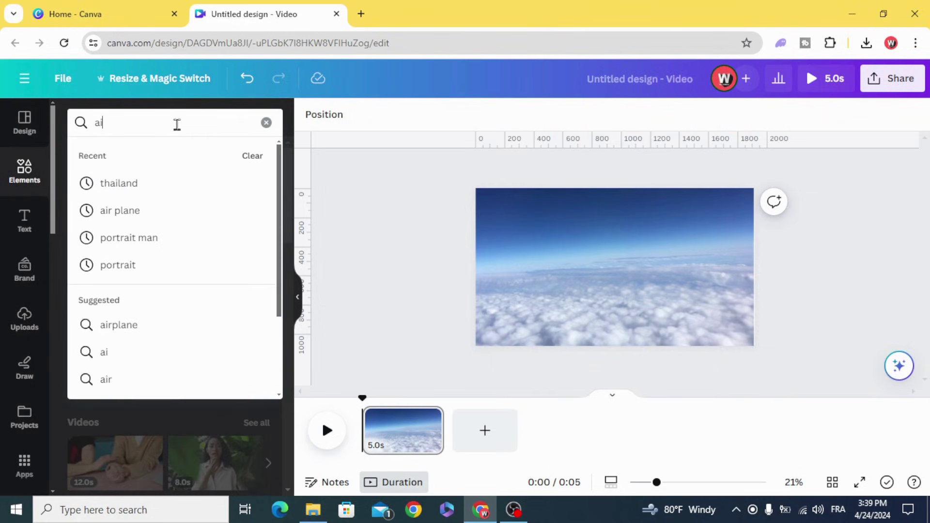
click(150, 212)
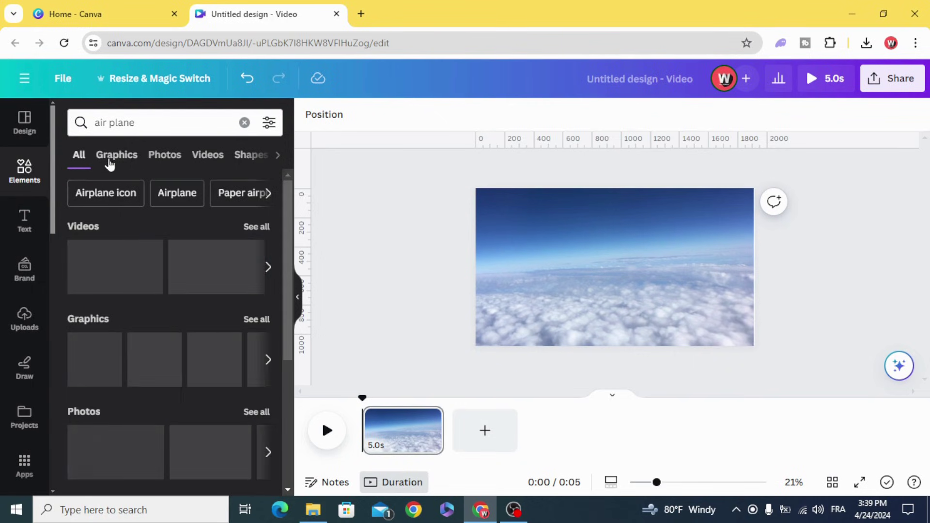
click(115, 156)
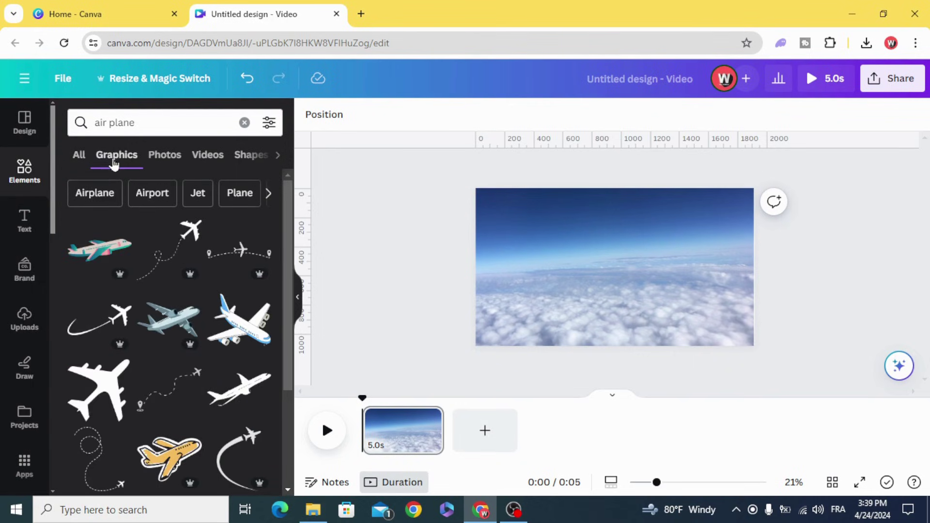
scroll(124, 200, down, 8)
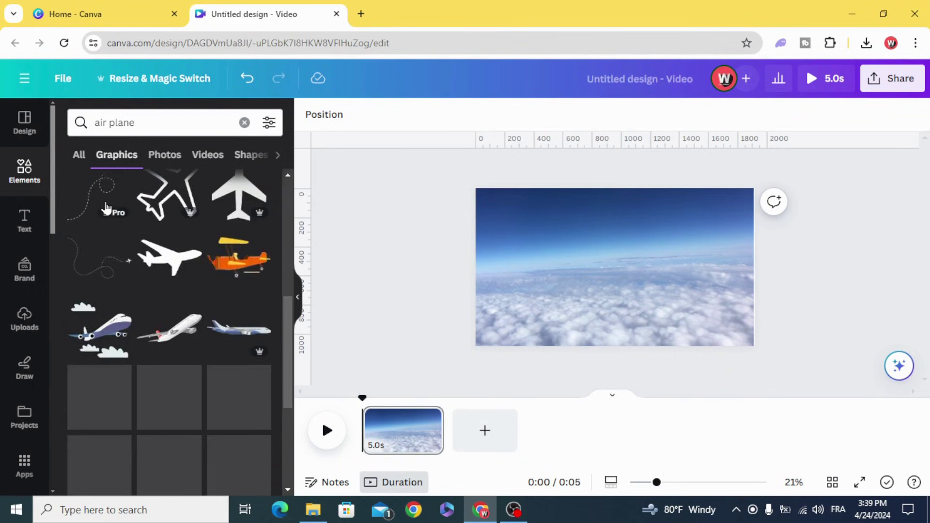
scroll(111, 208, down, 10)
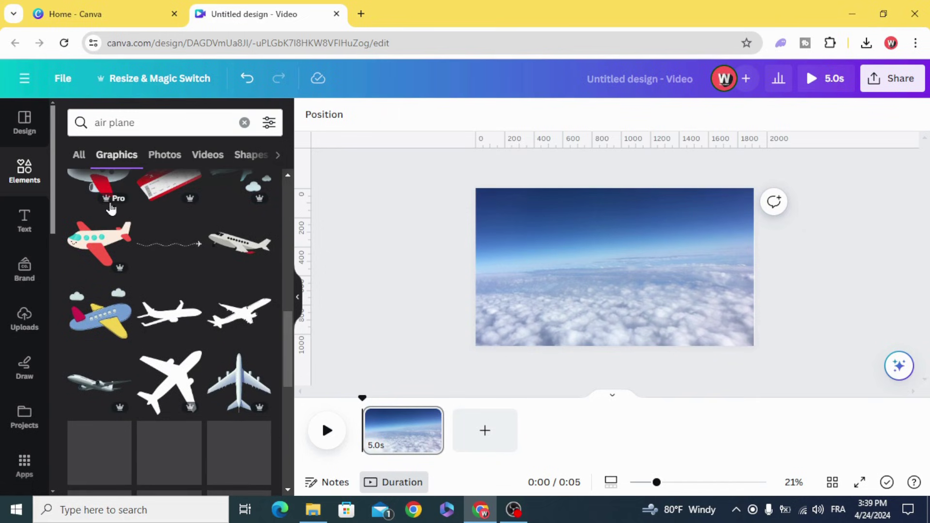
scroll(115, 285, down, 3)
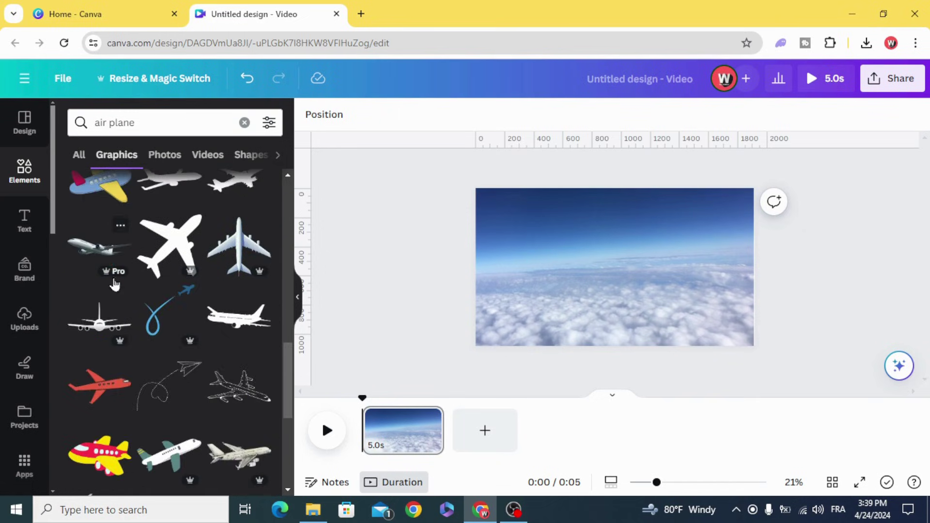
click(90, 324)
Resize the airliner and centre it on the page over the clouds
drag(630, 296, 624, 277)
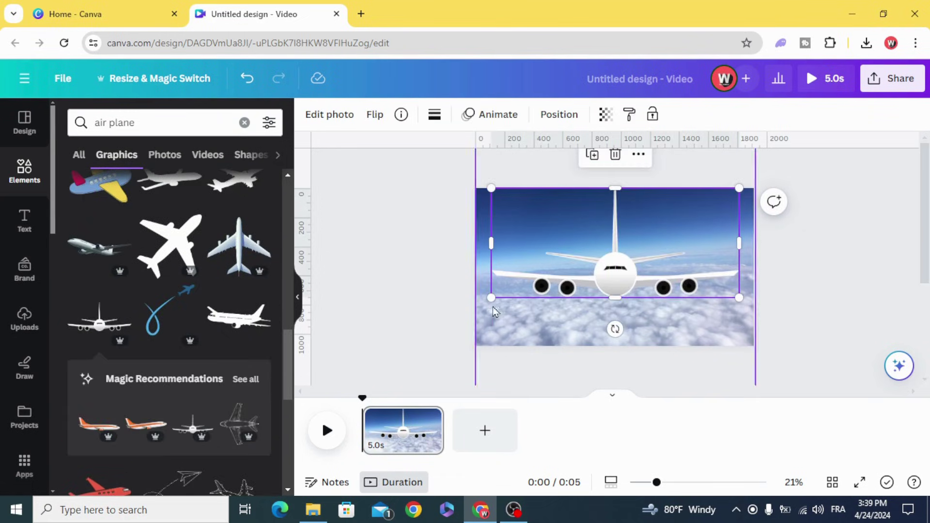
drag(491, 297, 581, 258)
drag(636, 251, 501, 278)
drag(577, 266, 595, 267)
Search Elements for 'clouds' and place a shrunken cloud photo below the airplane
click(23, 180)
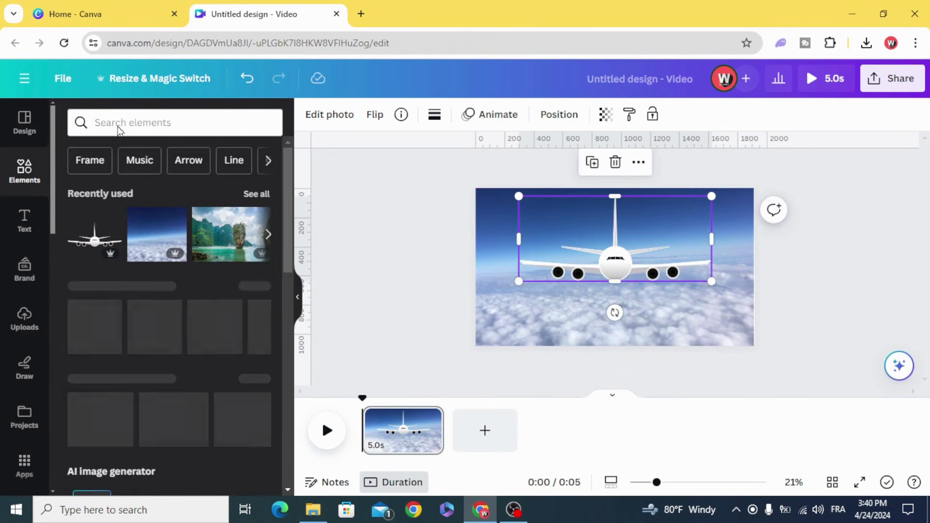
click(120, 124)
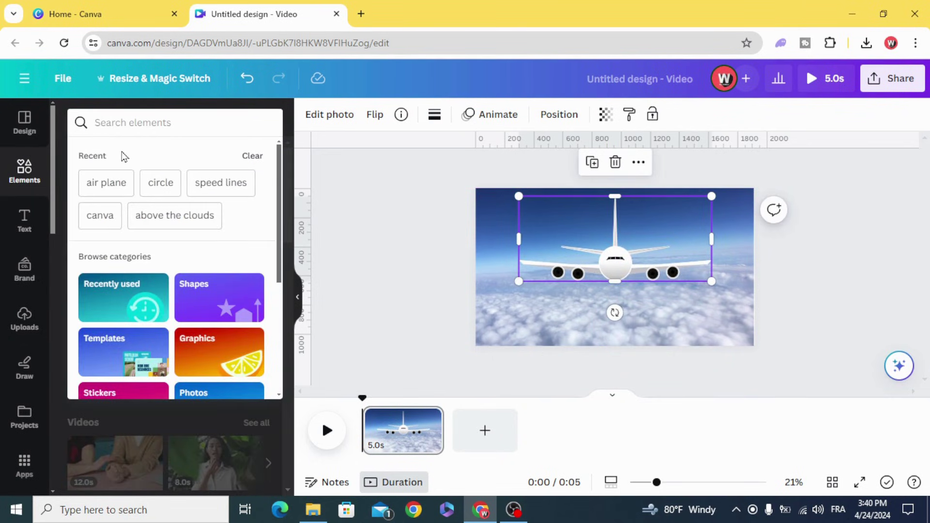
text(clouds)
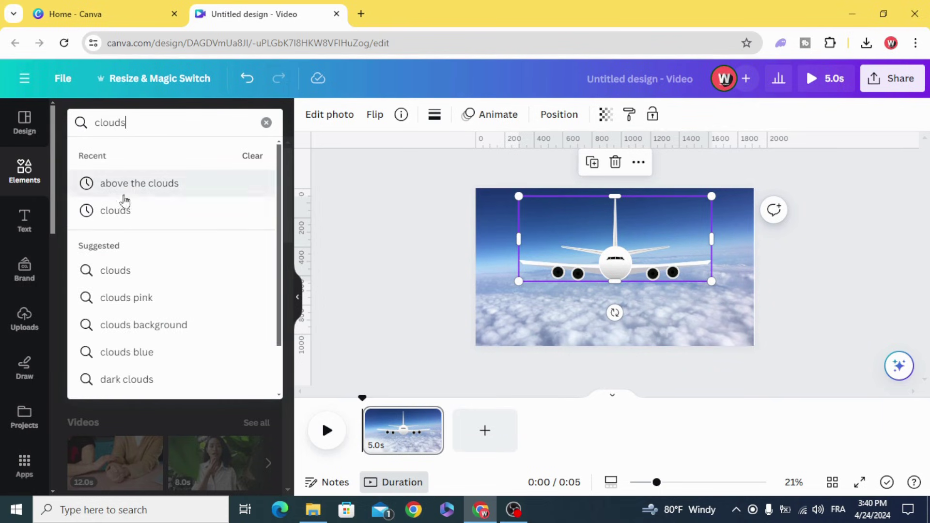
click(135, 210)
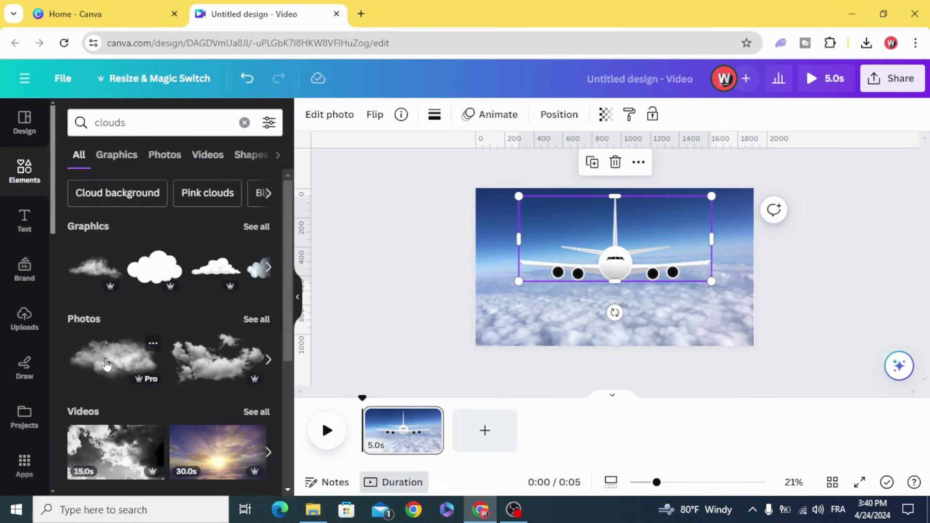
click(106, 364)
drag(479, 218, 499, 297)
drag(571, 326, 617, 327)
Duplicate the cloud photo and move the copy under the airplane too
click(597, 268)
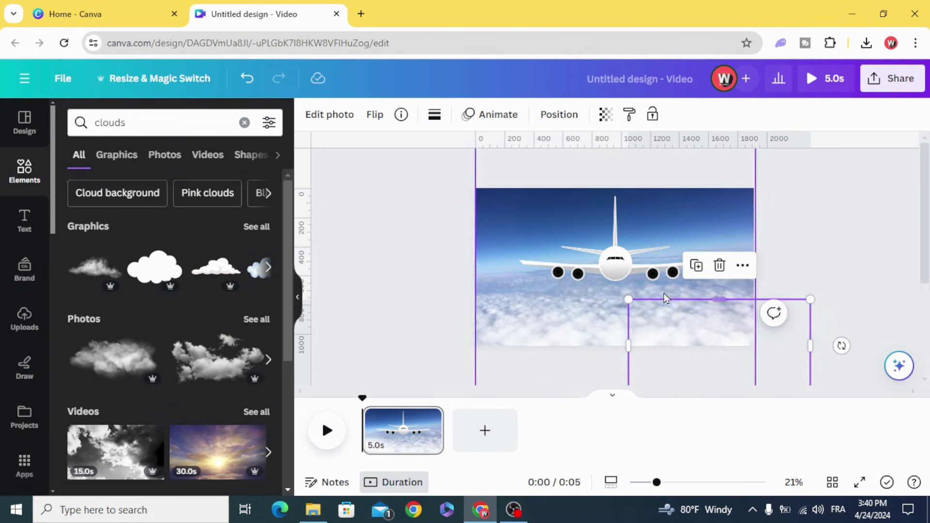
drag(679, 306, 776, 305)
drag(800, 343, 499, 328)
click(390, 263)
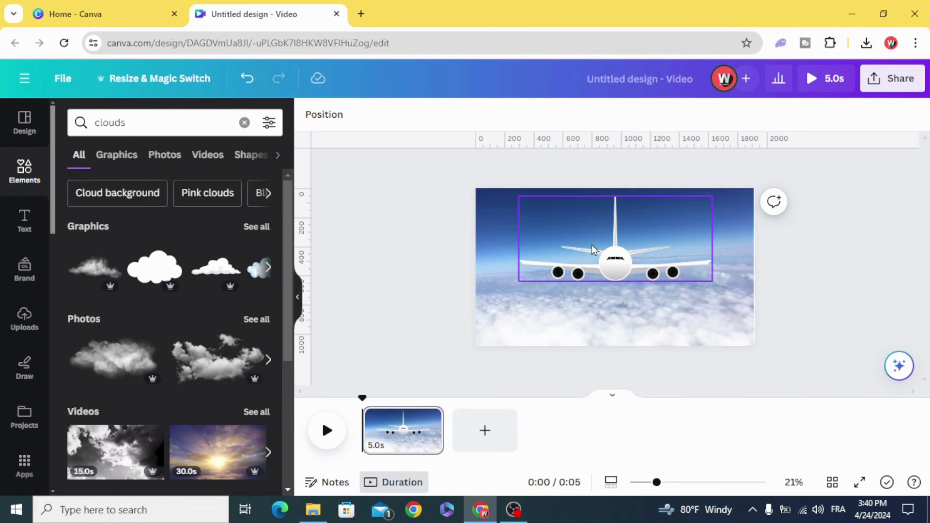
Scale the sky background photo past the page edges, keeping it centred on the guides
click(495, 241)
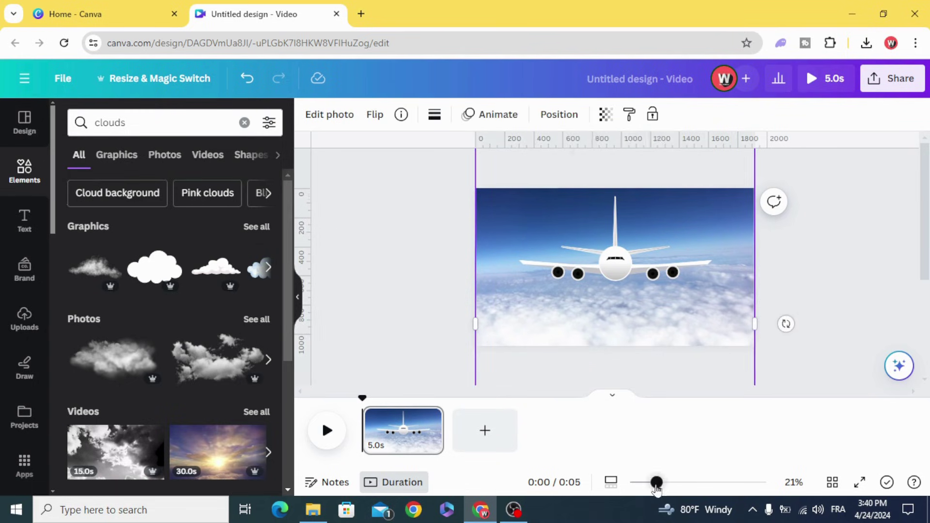
drag(658, 482, 637, 482)
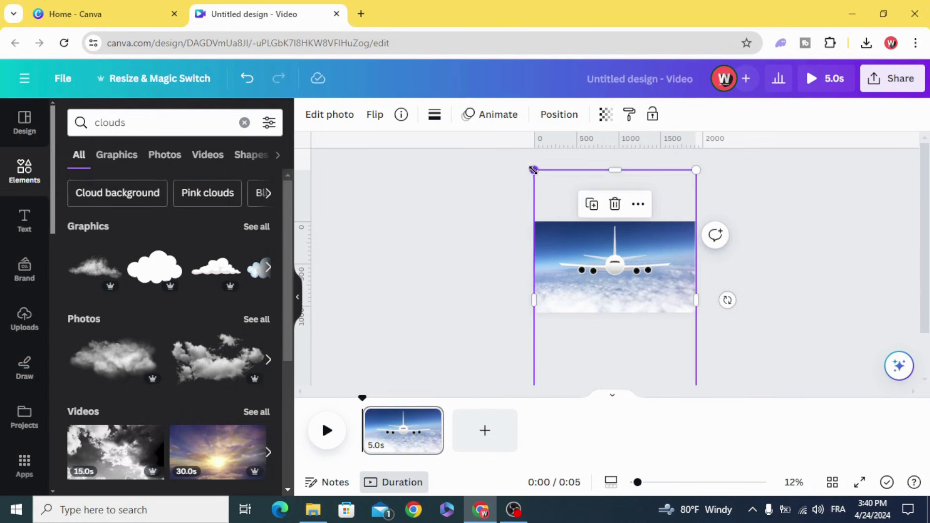
drag(532, 169, 493, 149)
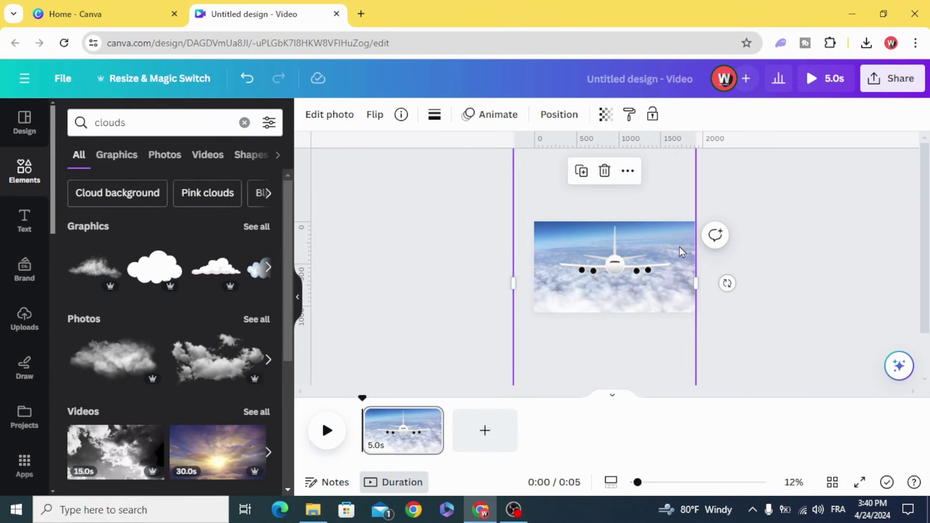
drag(681, 251, 685, 276)
drag(706, 166, 729, 152)
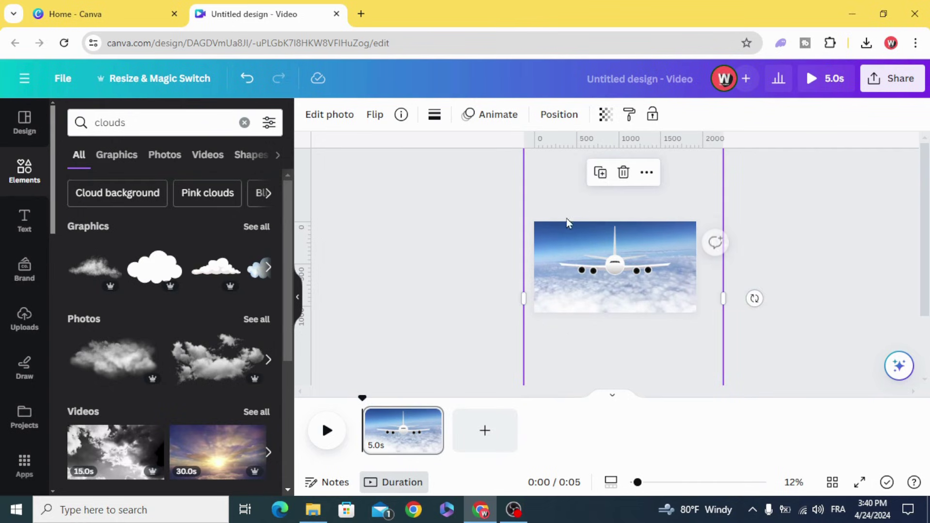
drag(565, 223, 549, 241)
Apply the Breathe photo animation to the background with a larger scale set to In, then preview
click(500, 111)
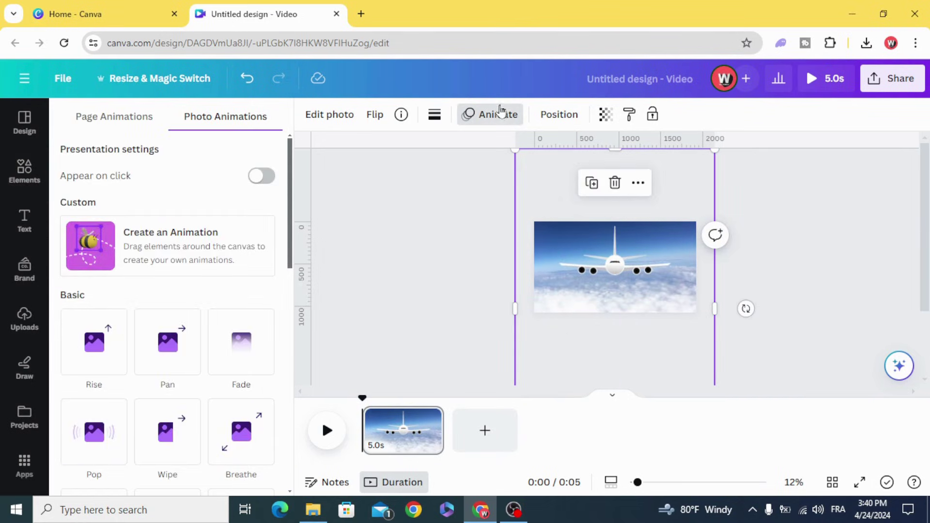
scroll(145, 310, down, 5)
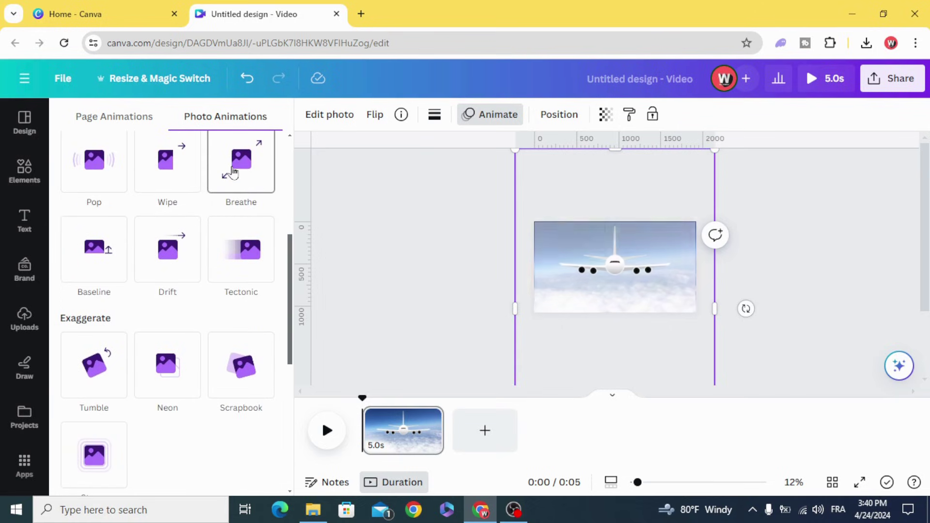
click(239, 166)
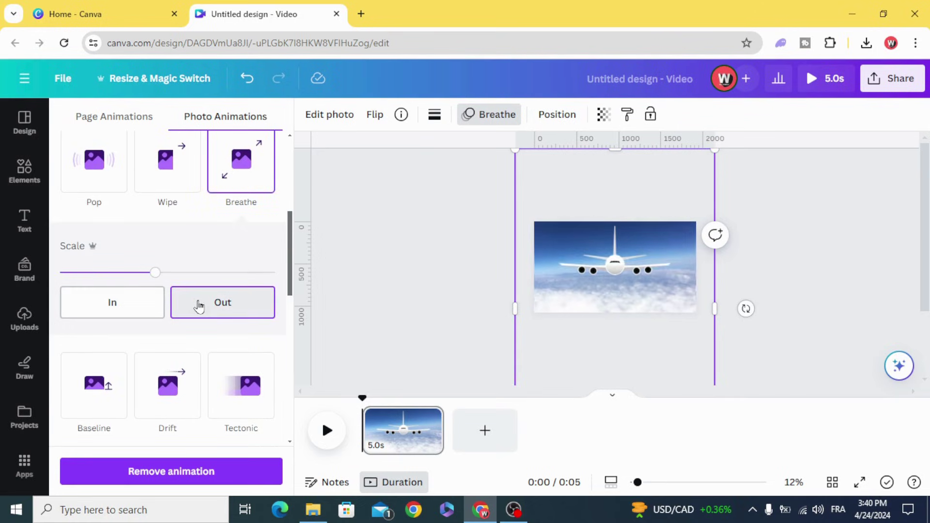
drag(155, 273, 224, 274)
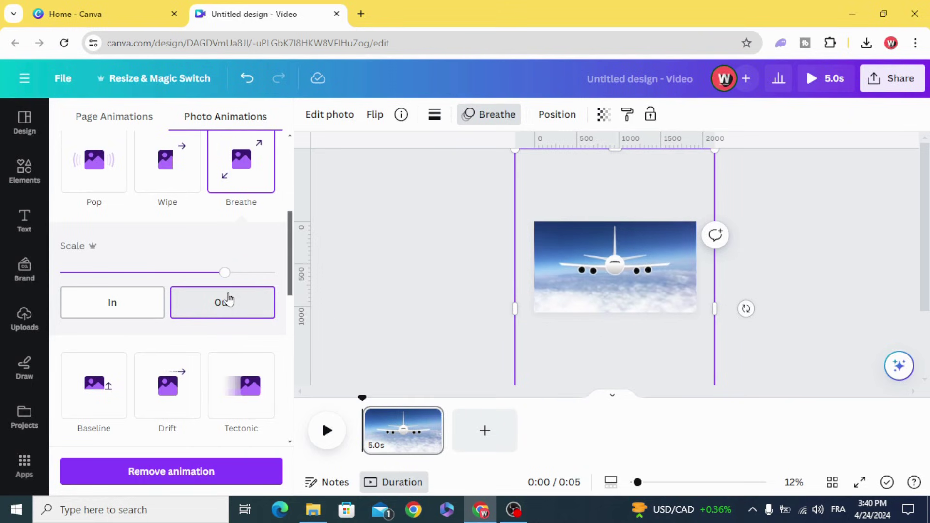
click(118, 301)
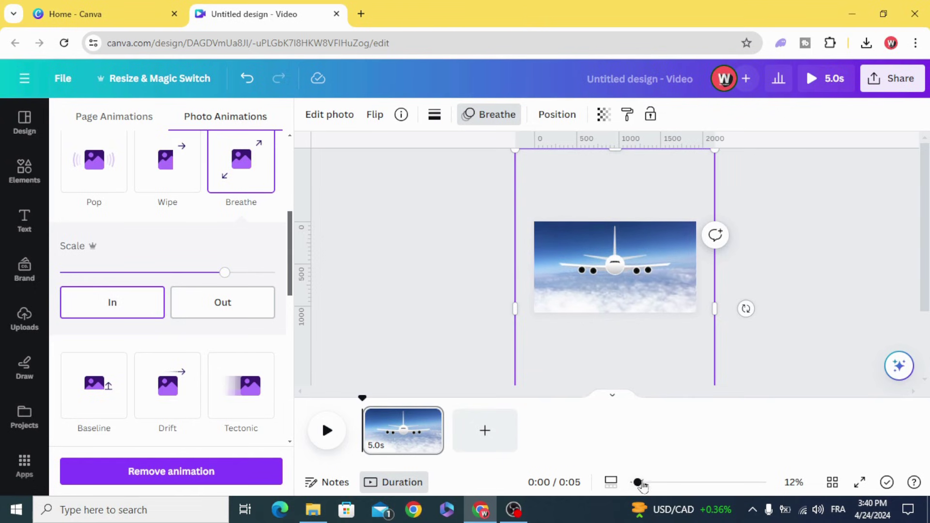
drag(638, 482, 650, 482)
click(328, 436)
Give the airplane a Breathe animation with the scale at maximum
click(610, 276)
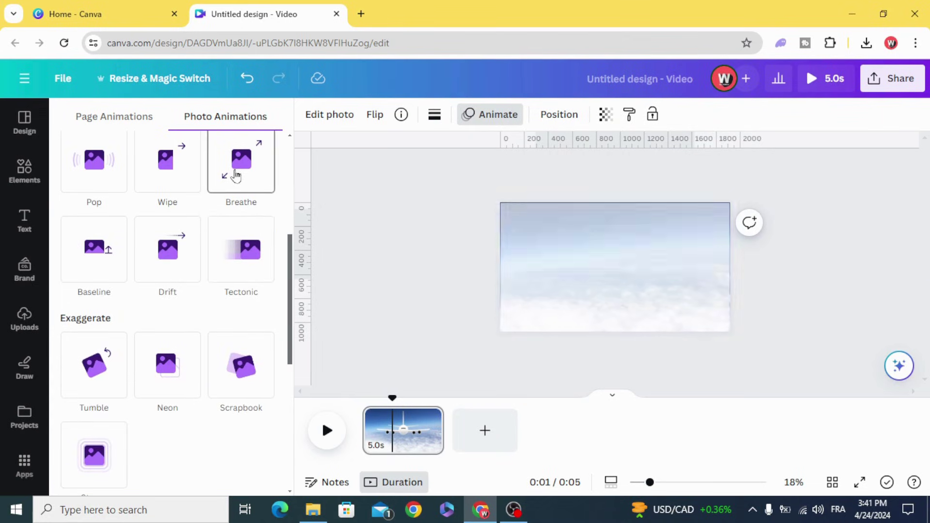
click(237, 175)
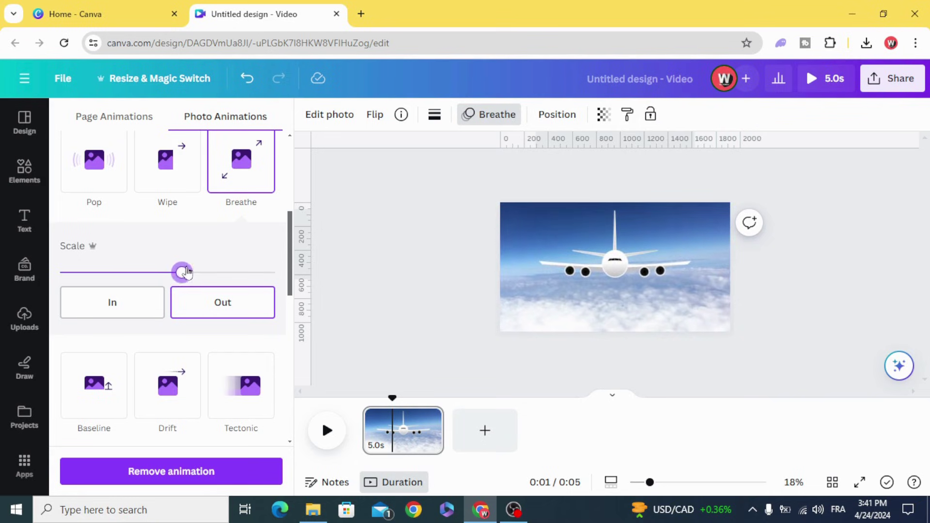
drag(193, 271, 275, 274)
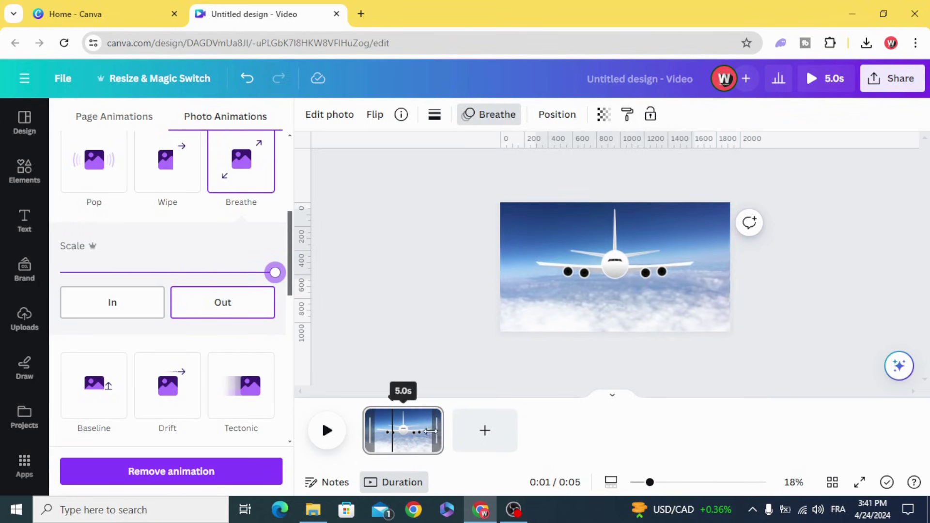
Trim the first page to 2.8 seconds and preview the animations
drag(426, 431, 408, 431)
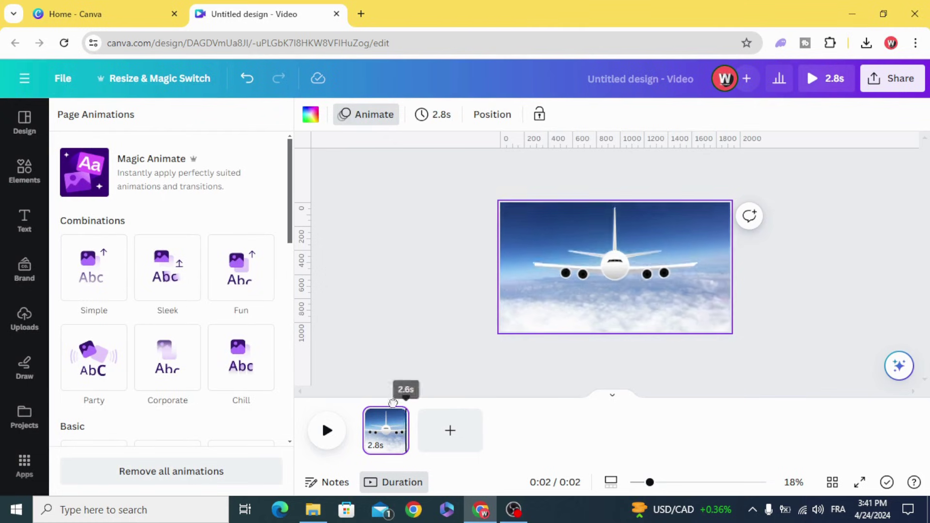
click(326, 431)
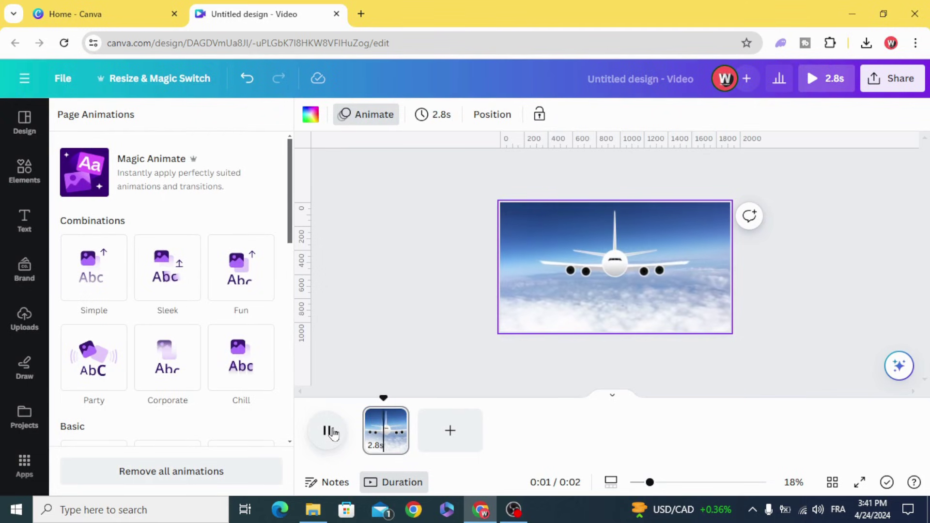
click(22, 223)
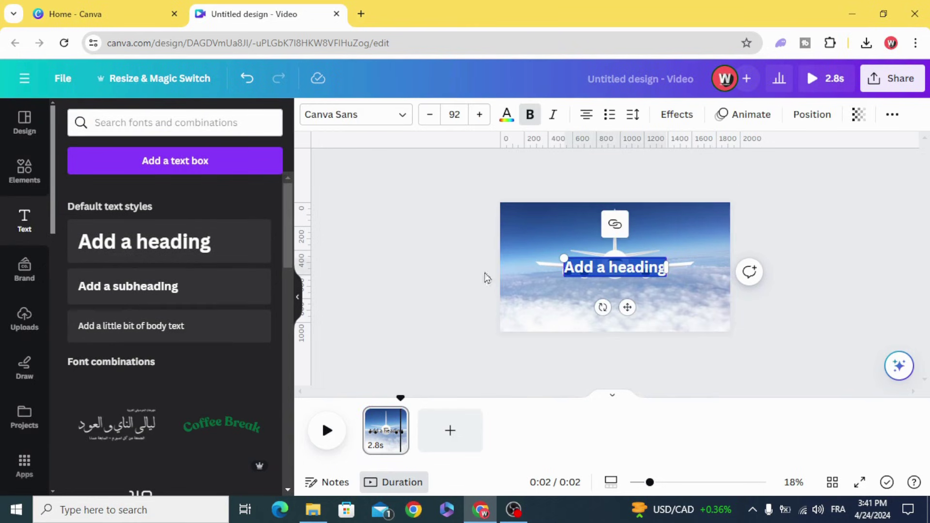
Add a heading below the airliner reading TRAVEL in uppercase, enlarged to size 196
drag(610, 265, 603, 314)
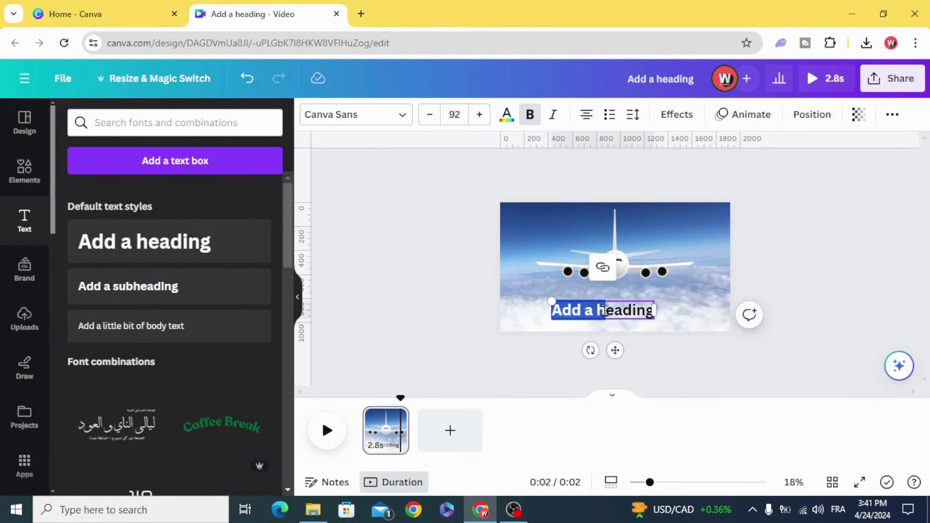
double_click(606, 310)
key(Escape)
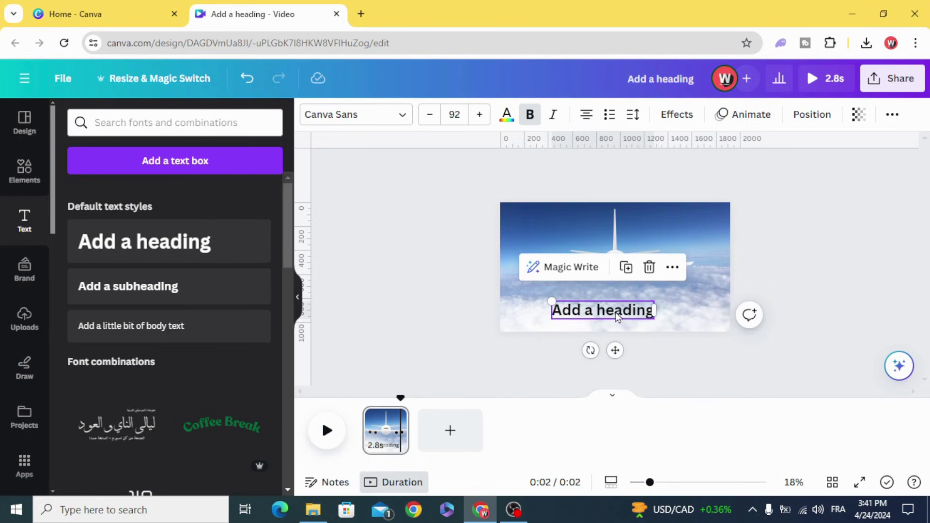
click(599, 310)
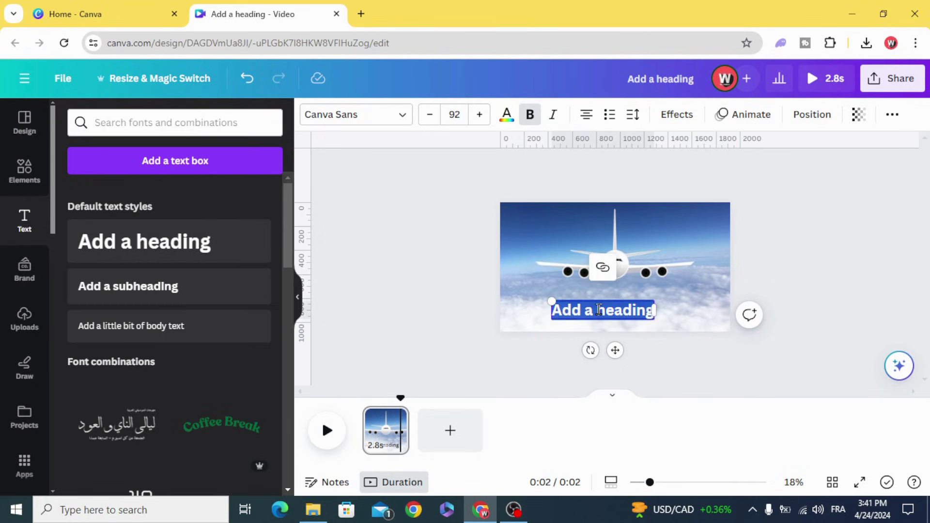
key(BackSpace)
text(travel)
click(892, 115)
click(829, 147)
text(l)
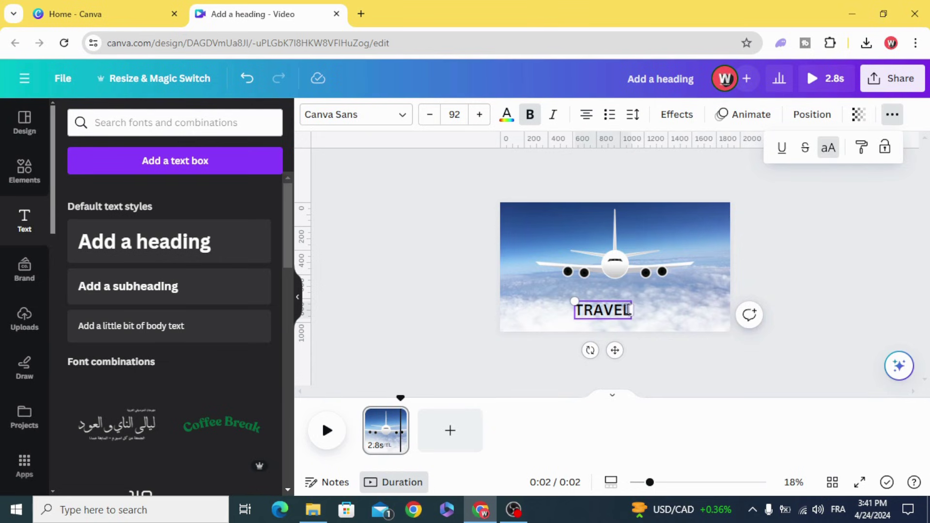
drag(630, 298, 696, 280)
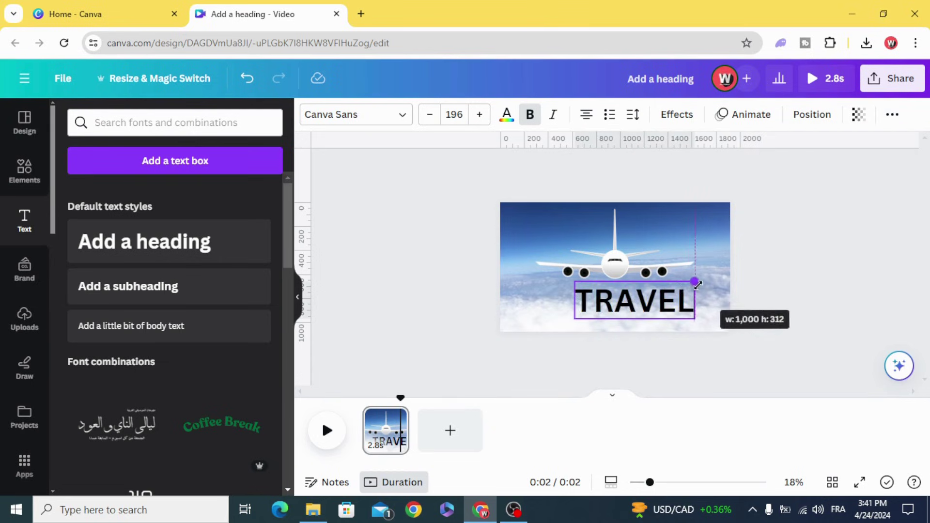
click(361, 114)
Set the TRAVEL heading to League Spartan in white
scroll(174, 252, down, 4)
click(187, 286)
click(509, 115)
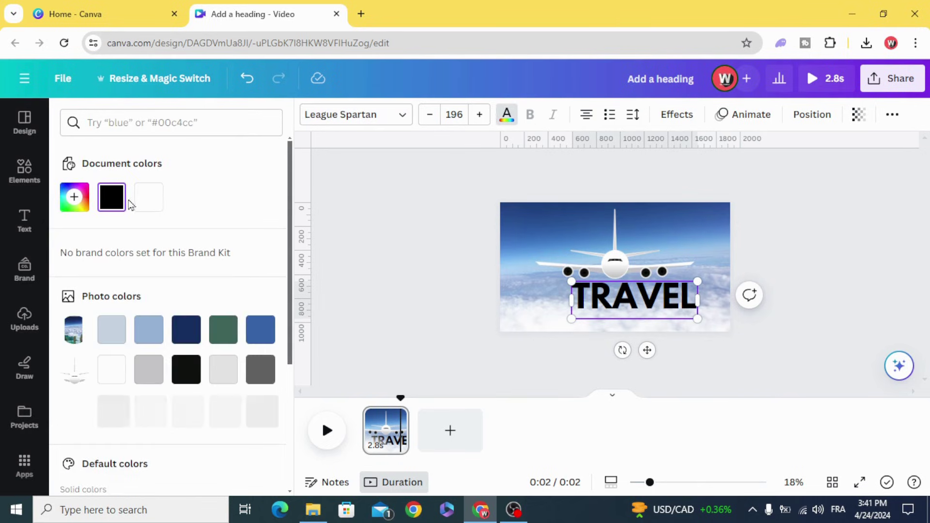
click(386, 228)
drag(600, 291, 576, 298)
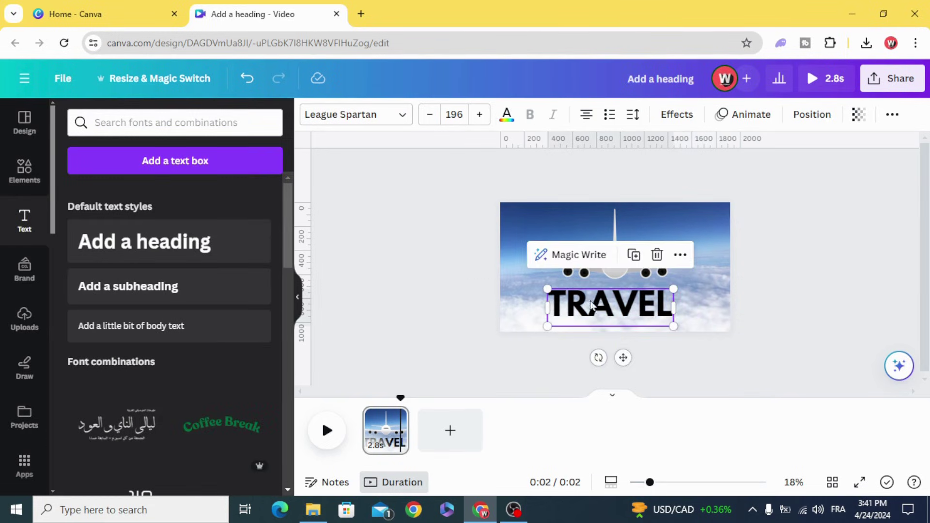
click(507, 115)
click(147, 196)
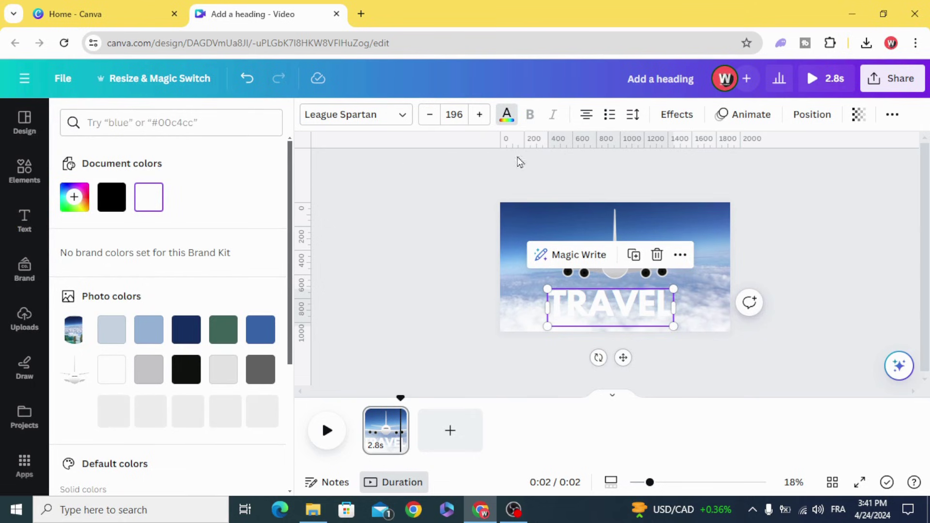
Give TRAVEL a Lift shadow effect and centre it under the airplane
click(678, 116)
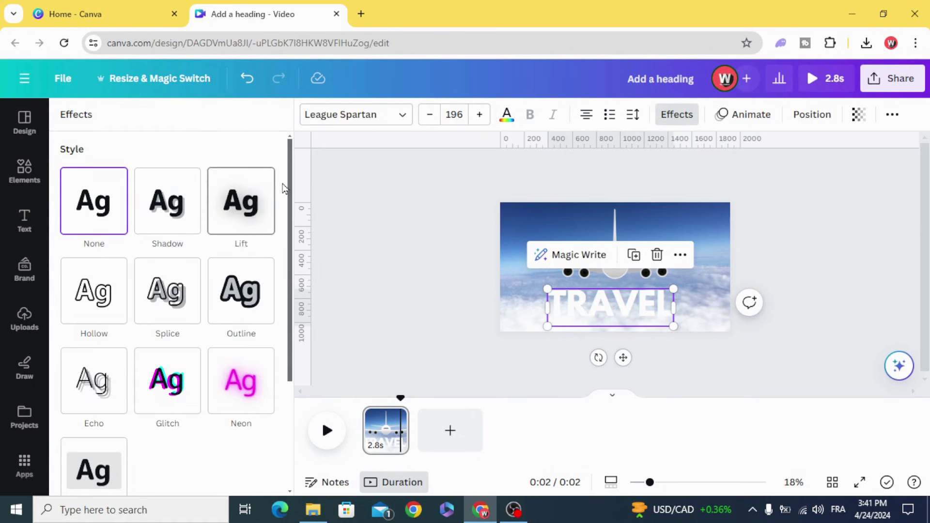
click(243, 212)
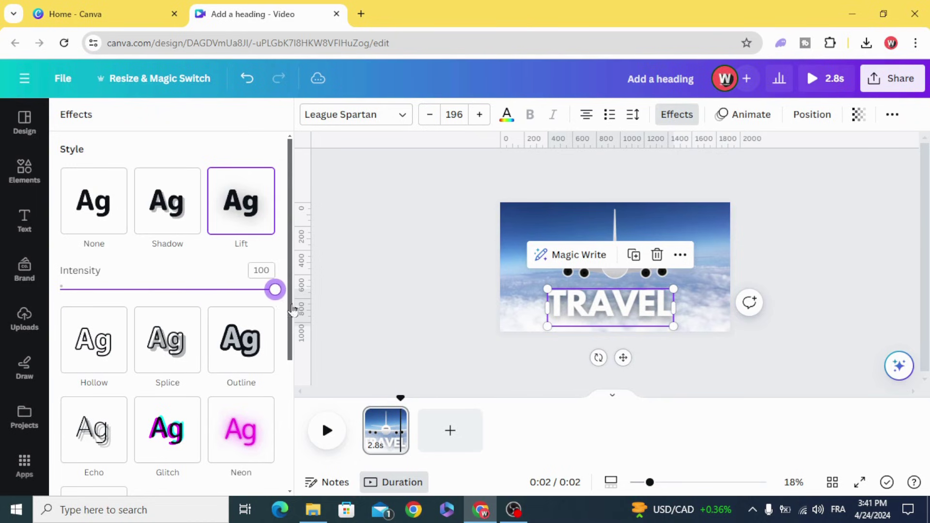
click(427, 298)
drag(586, 297, 591, 302)
Animate TRAVEL with Baseline on enter and exit, reverse the exit, and preview it
click(741, 116)
scroll(213, 281, down, 4)
click(111, 321)
scroll(97, 310, down, 3)
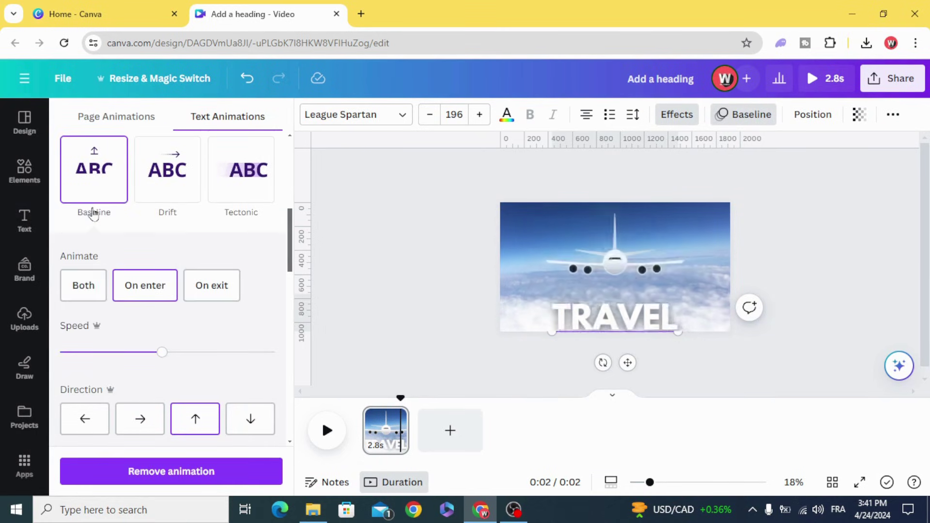
click(95, 285)
scroll(194, 315, down, 3)
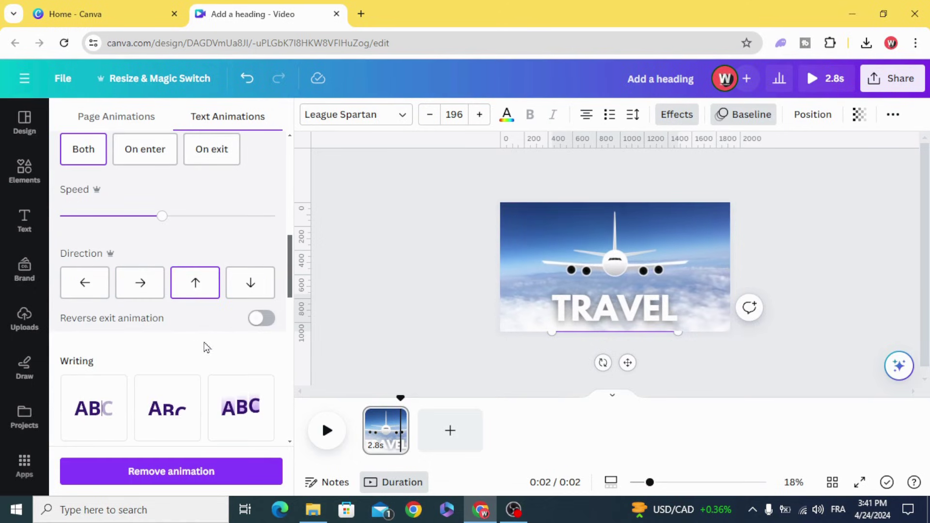
click(261, 319)
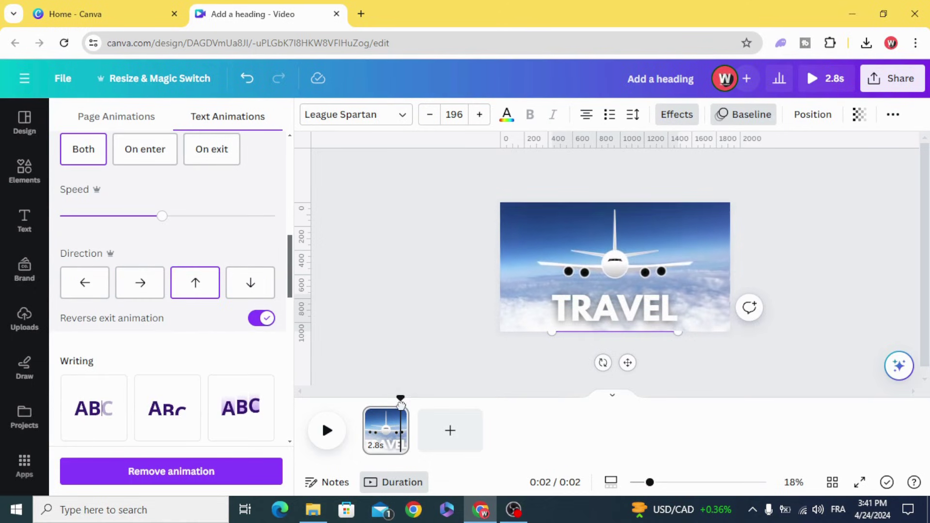
click(327, 430)
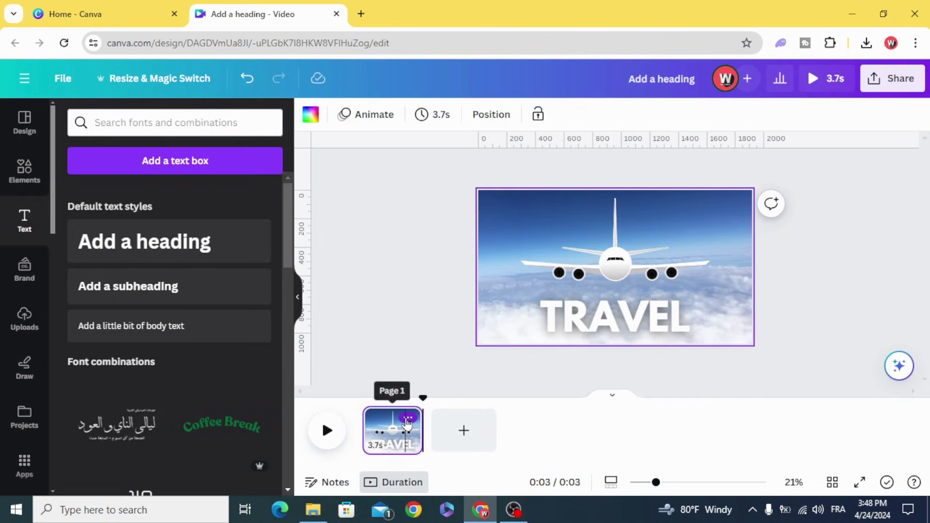
Duplicate the page and shift page 2's background photo to show the islands and water
click(408, 417)
click(450, 236)
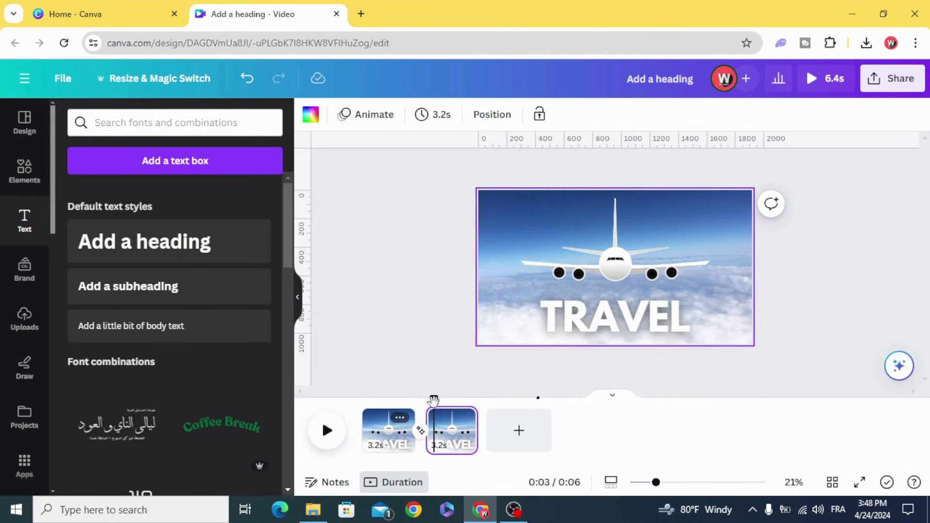
drag(431, 398, 463, 398)
click(501, 263)
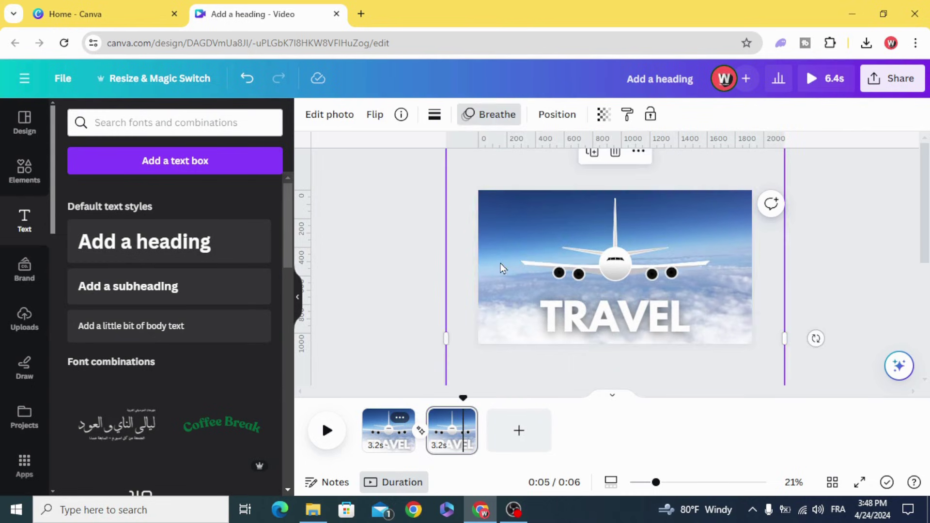
drag(501, 231, 504, 189)
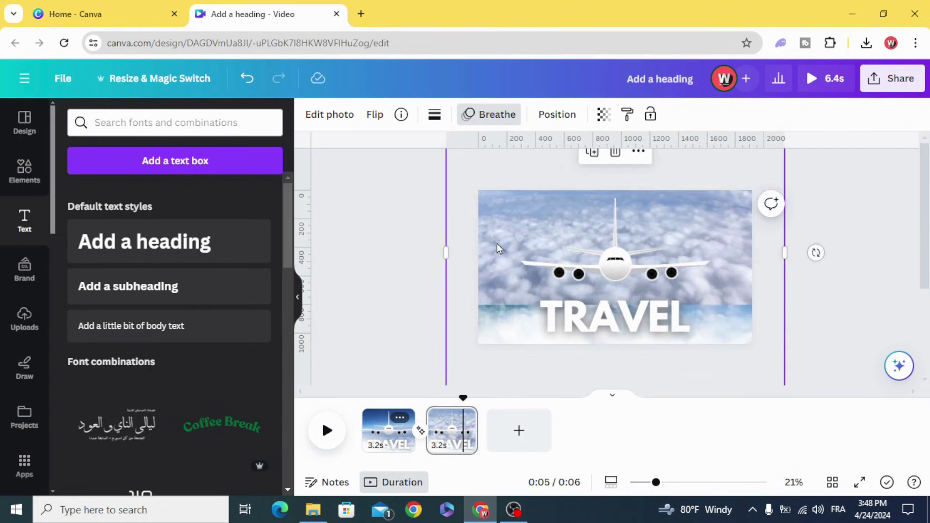
drag(496, 231, 505, 202)
drag(511, 327, 593, 194)
Place TRAVEL below the plane, raise the mist image, and shrink the larger image's height
click(506, 319)
drag(637, 345, 635, 320)
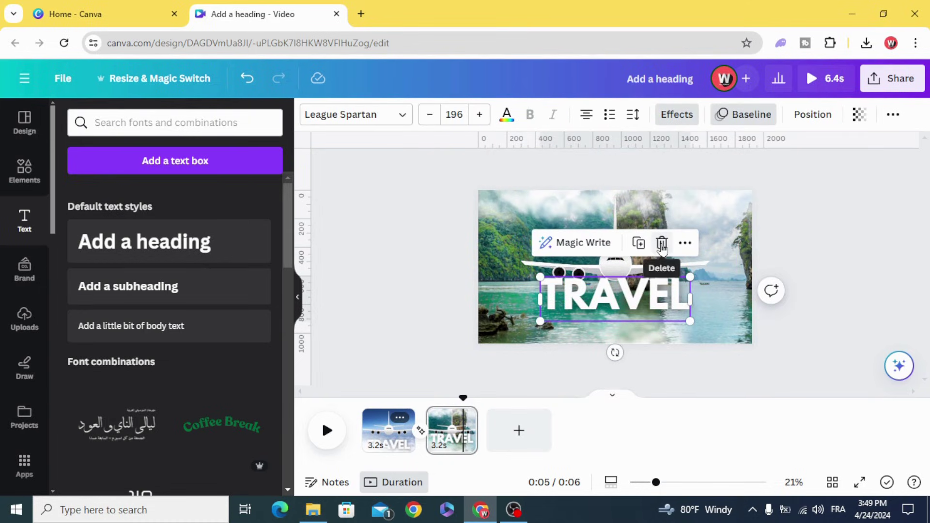
drag(629, 234, 629, 190)
click(496, 304)
drag(446, 343, 521, 303)
drag(784, 292, 577, 324)
Remove the Breathe animation from the image
click(489, 117)
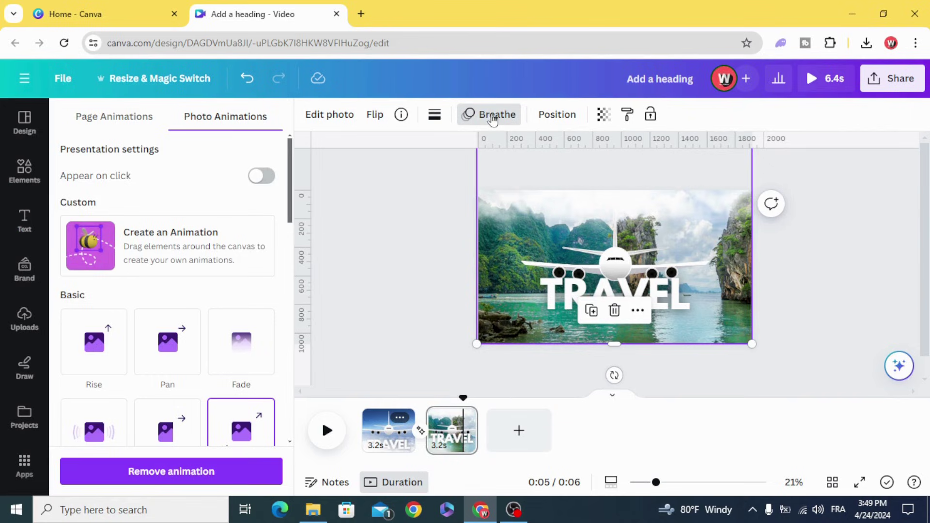
click(167, 481)
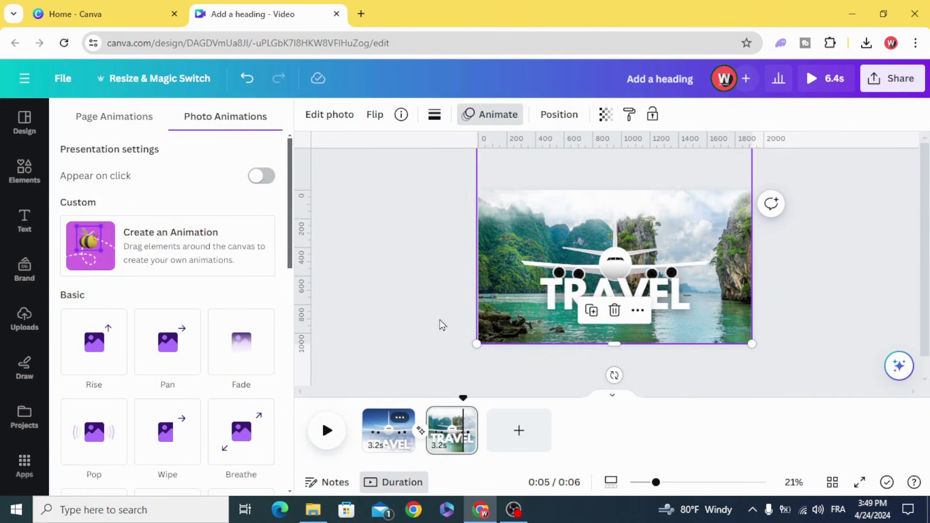
key(Escape)
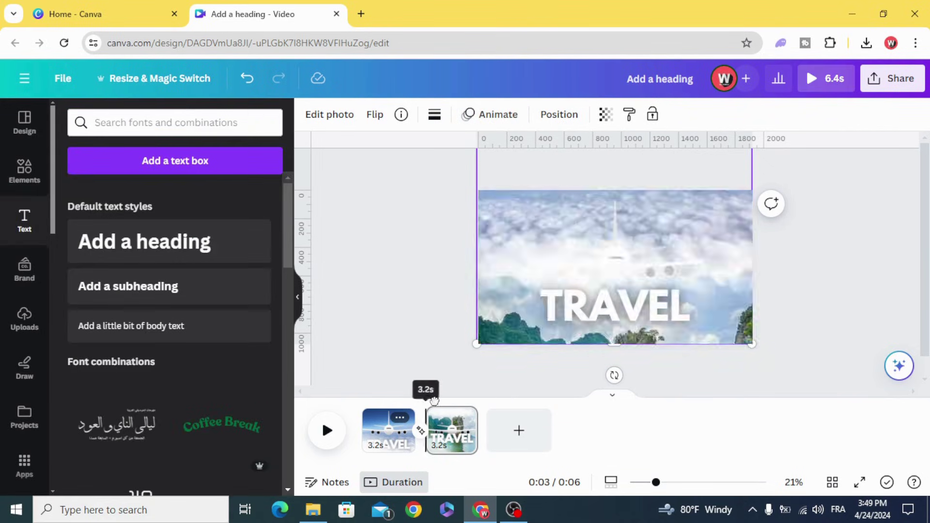
Replace the word TRAVEL with TO in page 2's heading
click(586, 307)
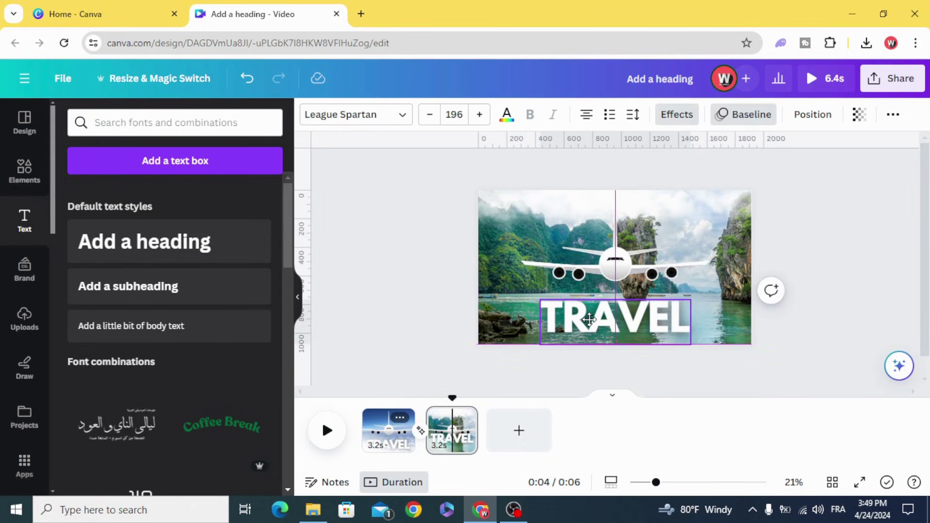
double_click(591, 319)
text(TO)
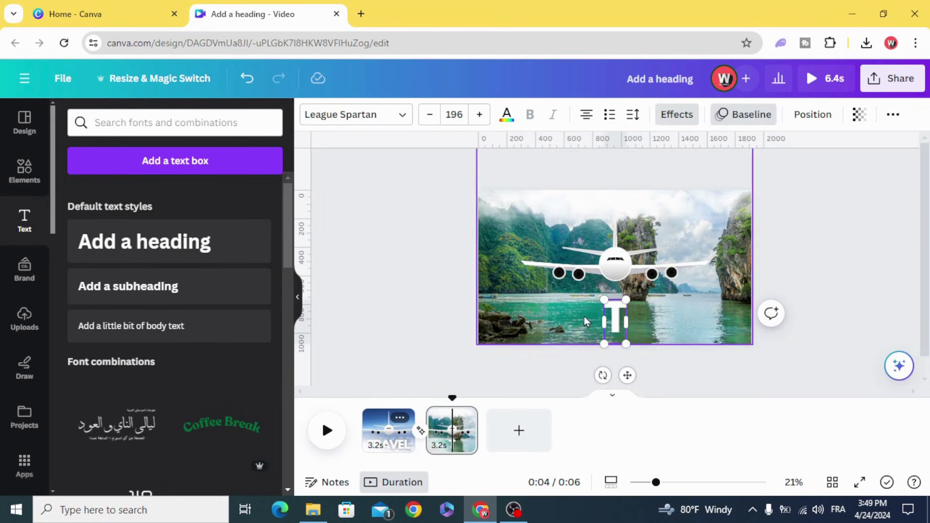
click(446, 315)
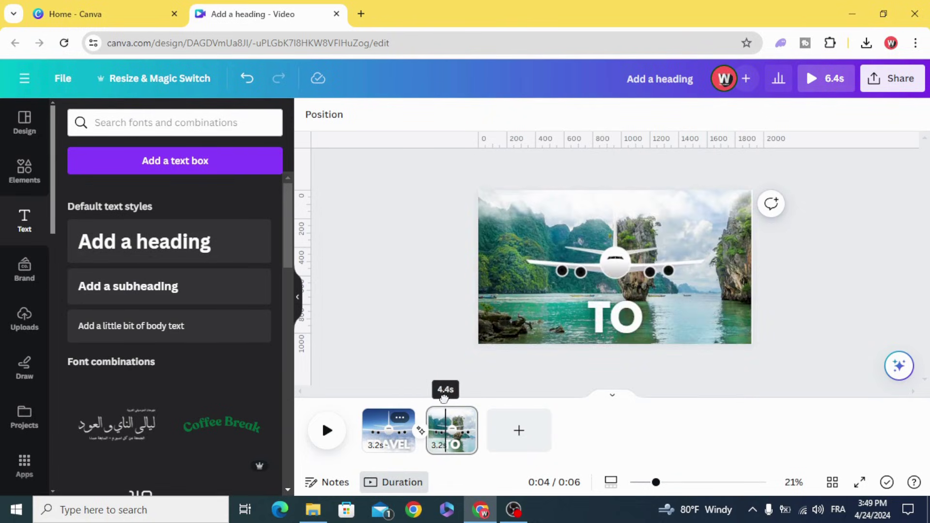
Trim the TO text's timeline bar so it appears later and disappears earlier
click(601, 324)
right_click(602, 322)
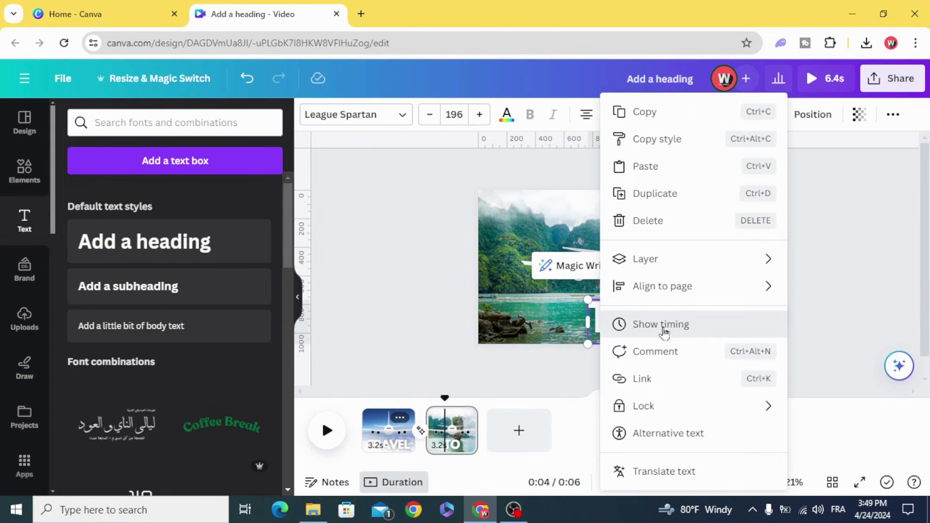
click(635, 329)
drag(410, 406, 439, 404)
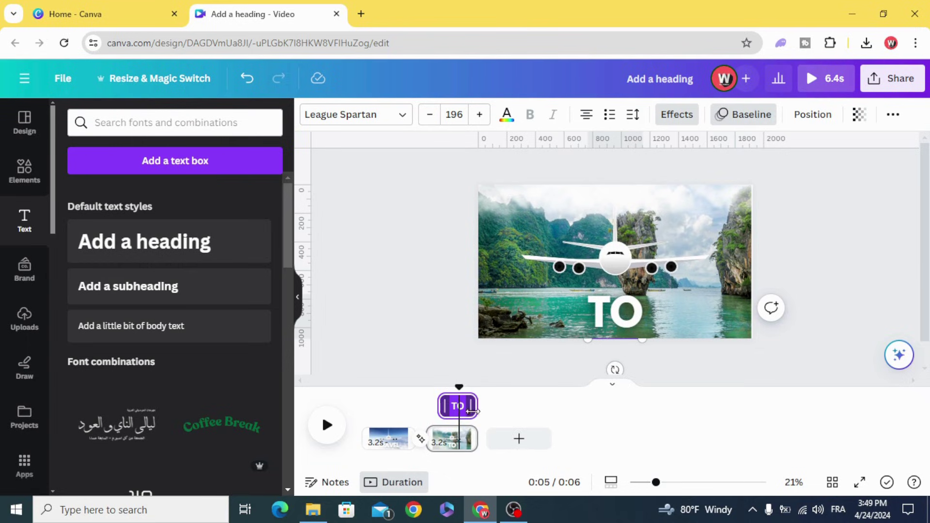
drag(472, 412, 467, 411)
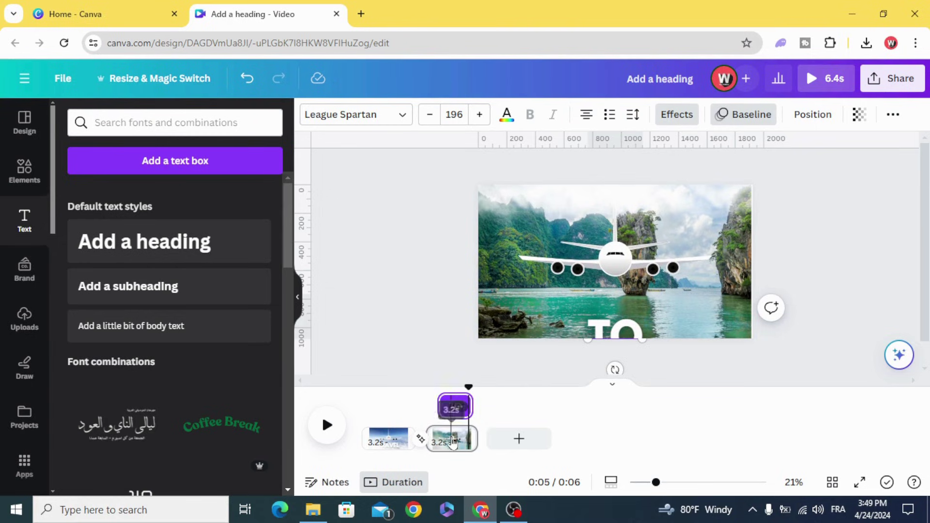
click(467, 435)
click(417, 361)
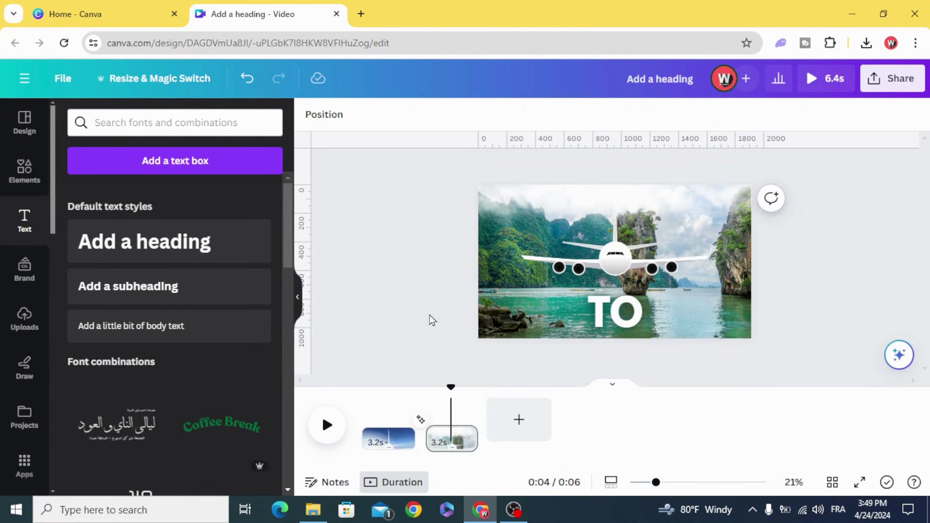
Duplicate the TO page into a third page and delete its TO text
click(463, 419)
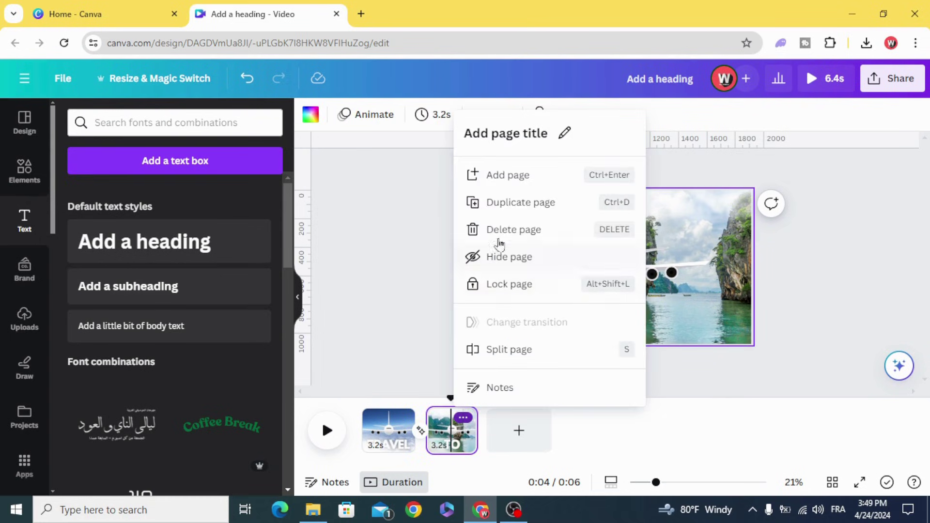
click(522, 201)
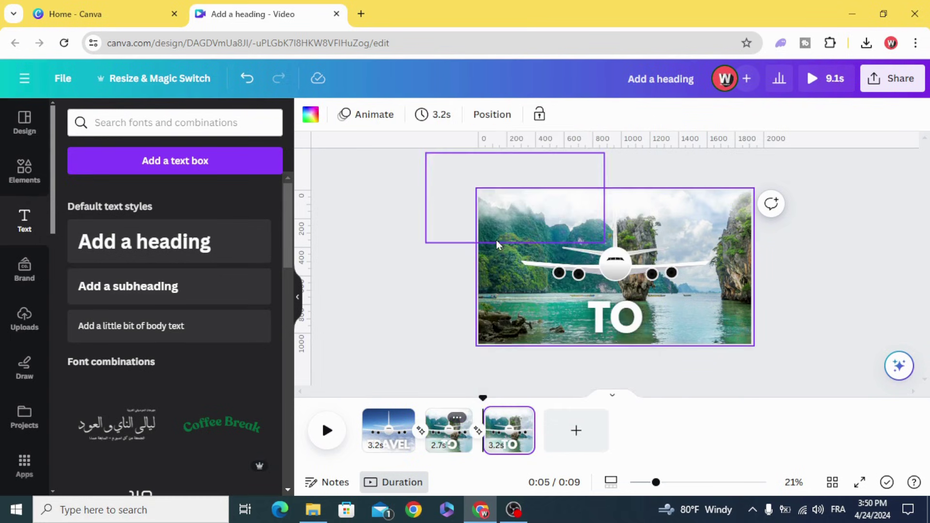
click(511, 301)
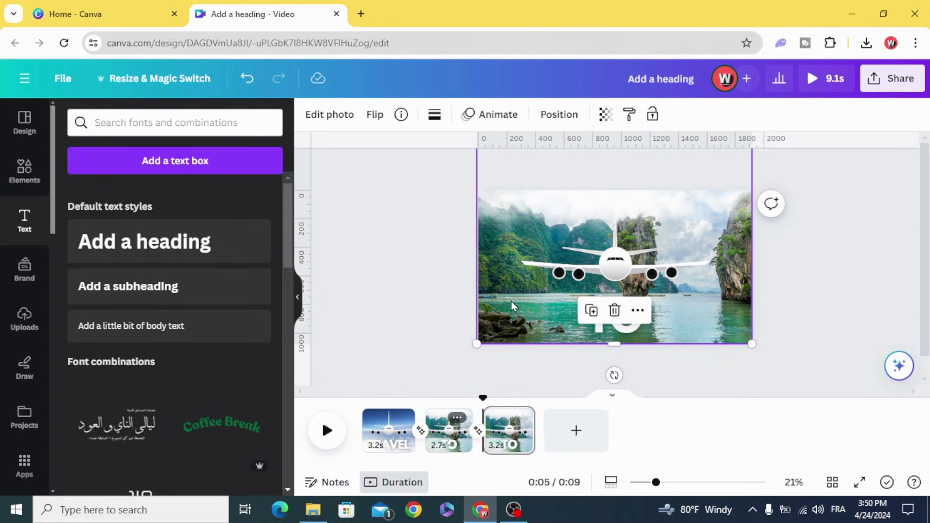
click(548, 274)
click(616, 327)
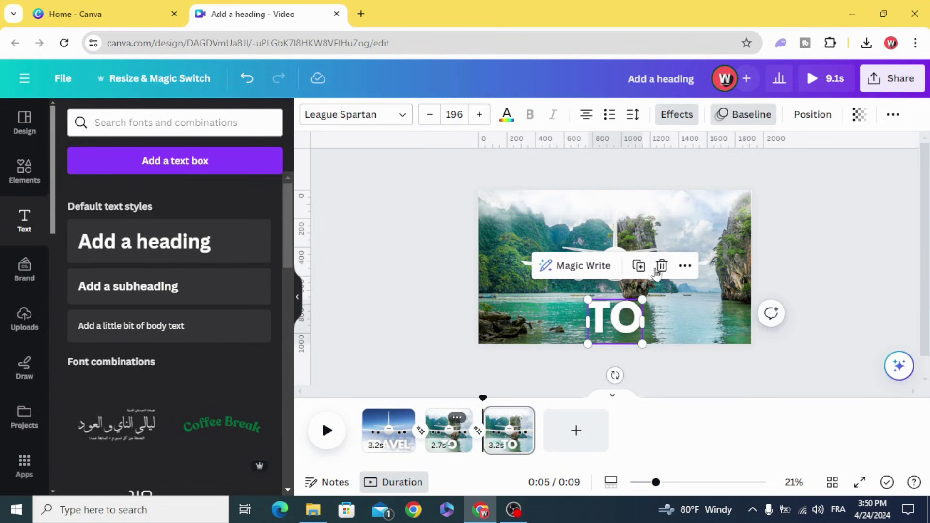
key(Delete)
Enlarge the airplane hugely so its white fuselage fills and centres on the frame
click(592, 273)
drag(526, 282, 370, 349)
drag(458, 310, 679, 284)
drag(520, 188, 339, 111)
drag(339, 334, 160, 436)
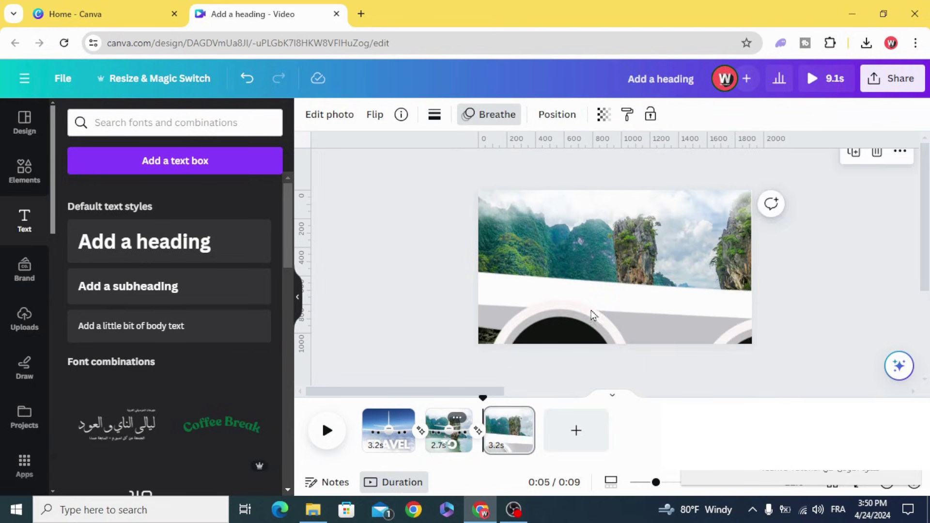
drag(409, 304, 509, 270)
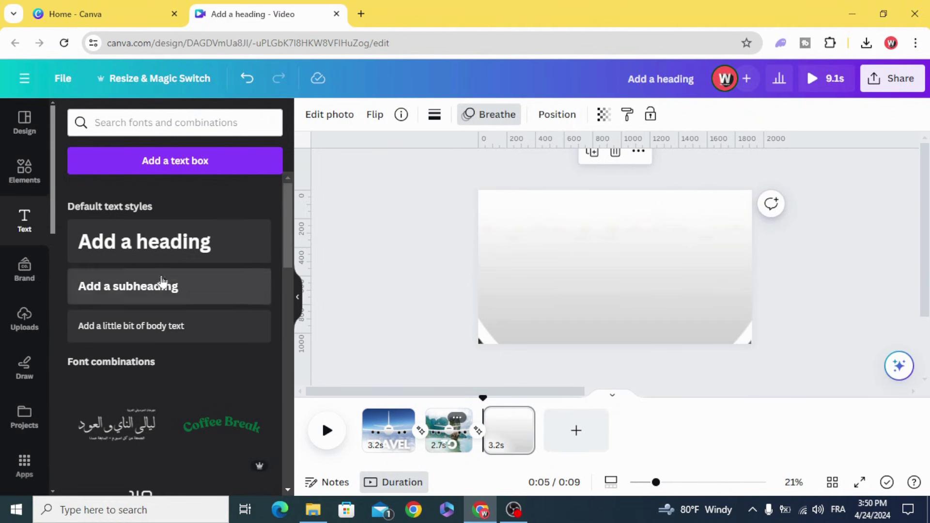
Add a heading on the third page reading THAILAND
click(129, 249)
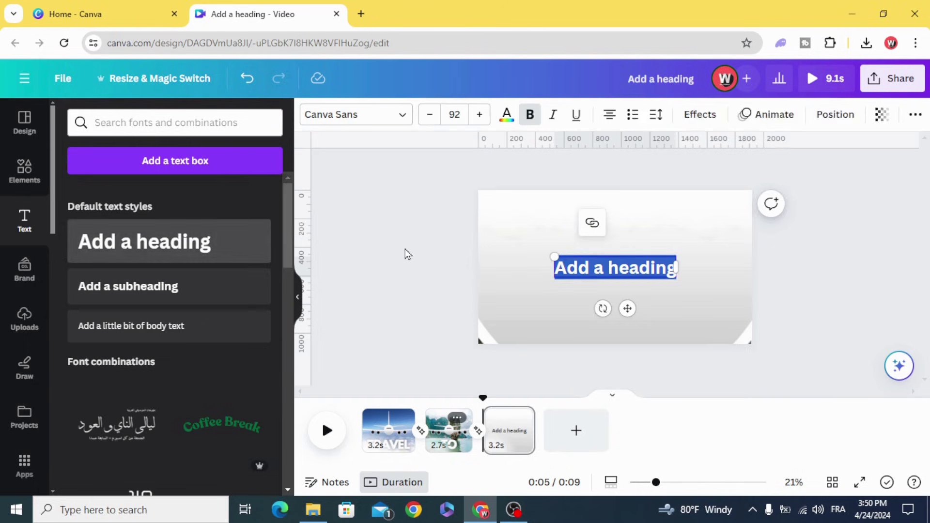
double_click(587, 268)
text(TH)
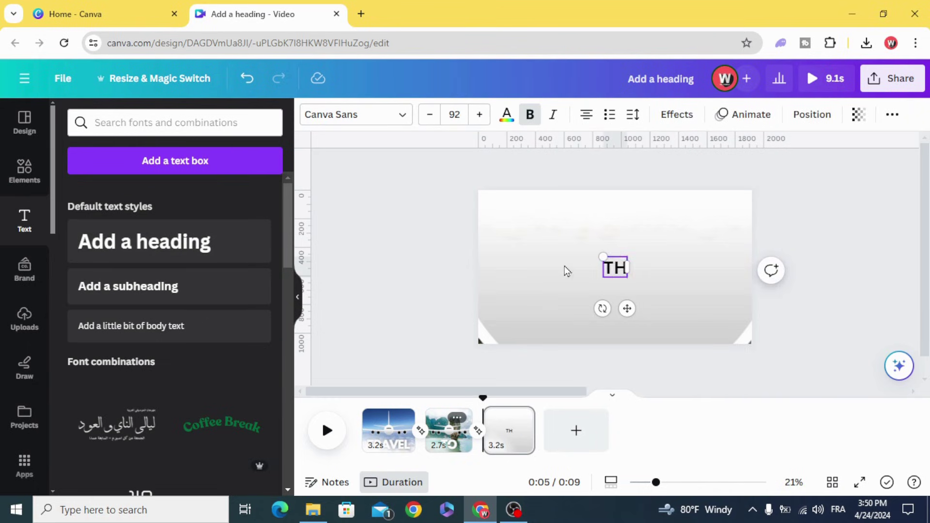
click(580, 270)
scroll(565, 266, down, 2)
click(616, 269)
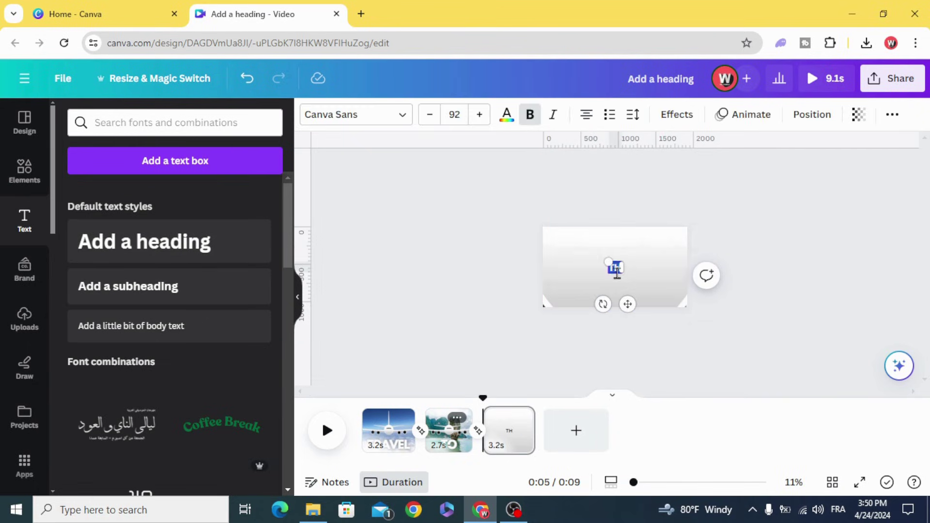
drag(600, 273, 596, 281)
text(AILAND)
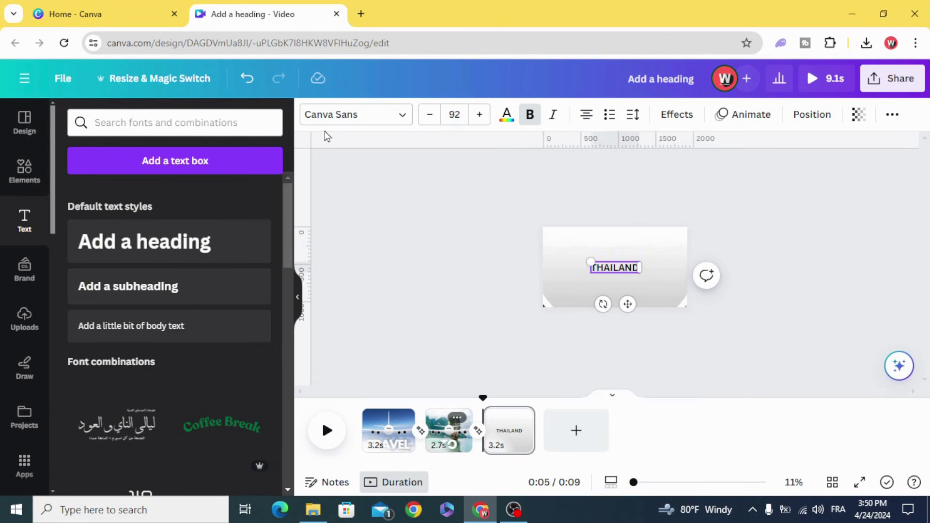
Make THAILAND white League Spartan at size 180, widened to fit one line
click(345, 125)
click(170, 285)
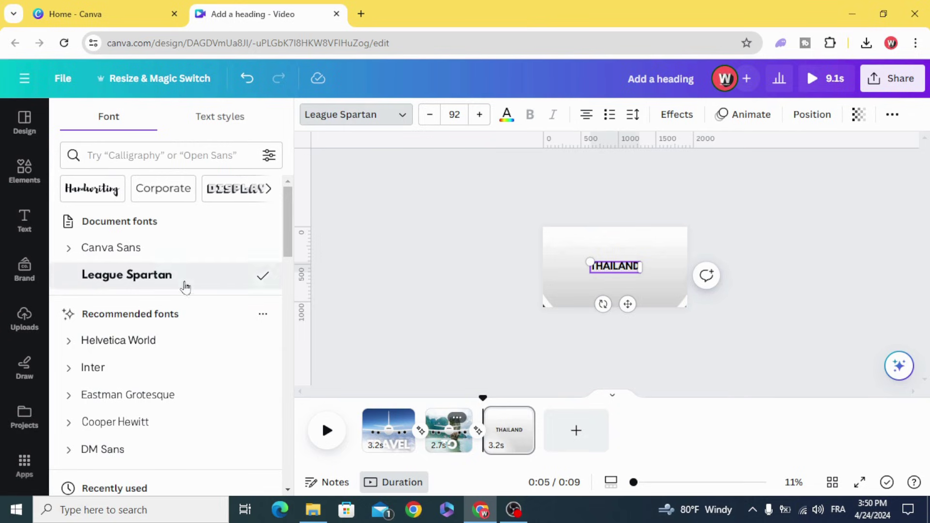
drag(571, 252, 533, 207)
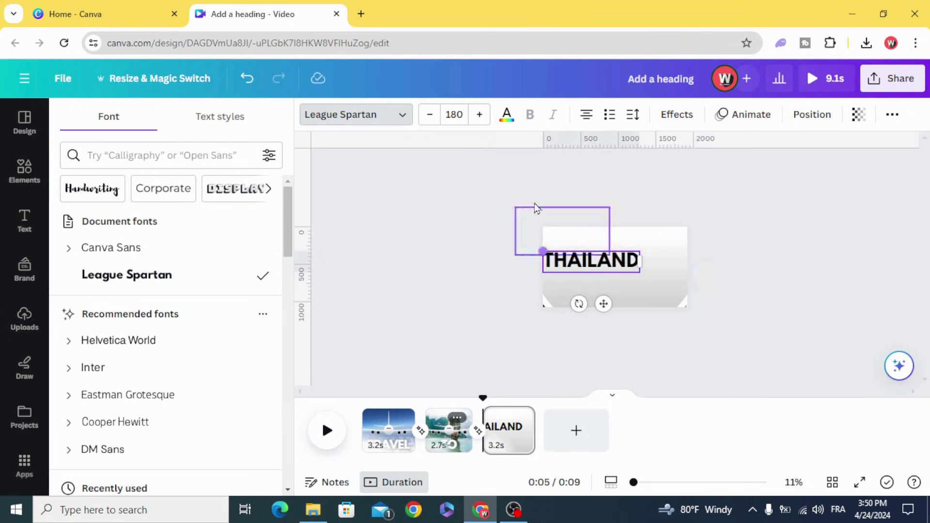
click(507, 115)
click(417, 222)
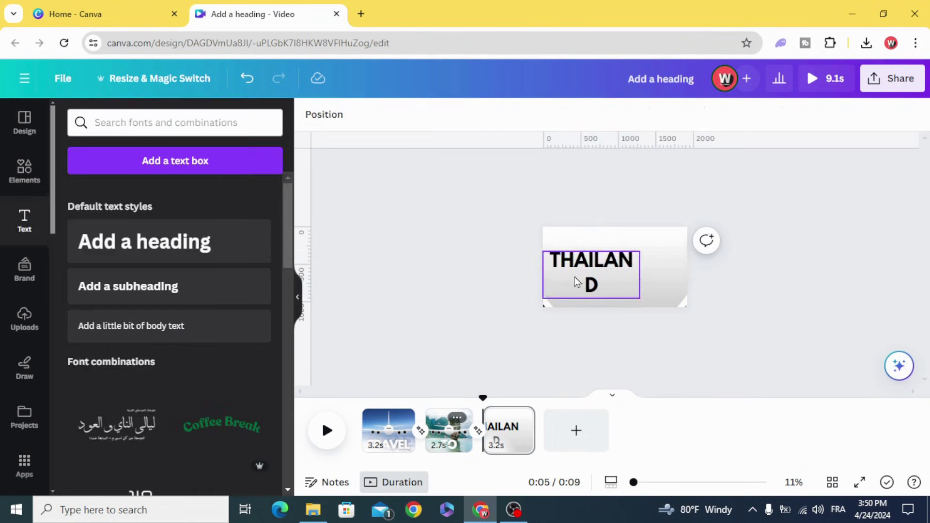
click(576, 278)
drag(641, 274, 670, 274)
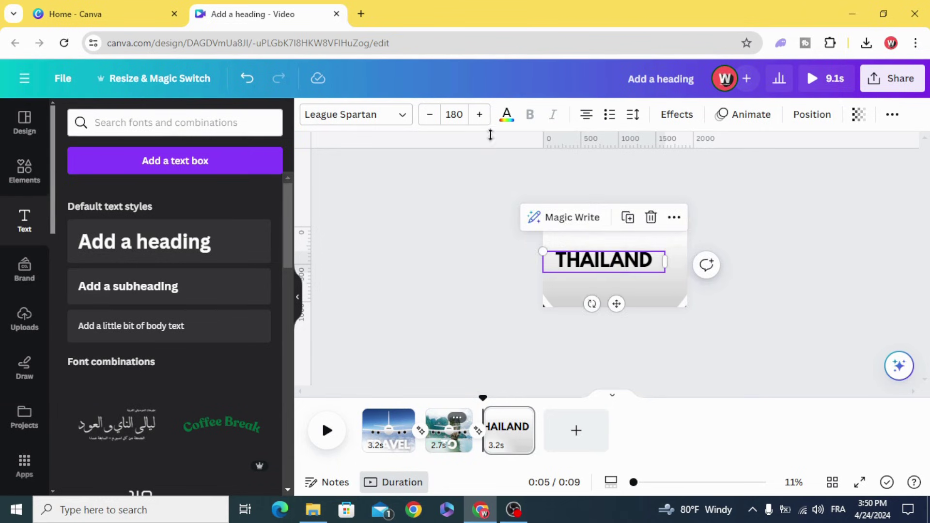
click(507, 114)
click(145, 200)
Give THAILAND a Lift shadow at intensity 100
click(677, 115)
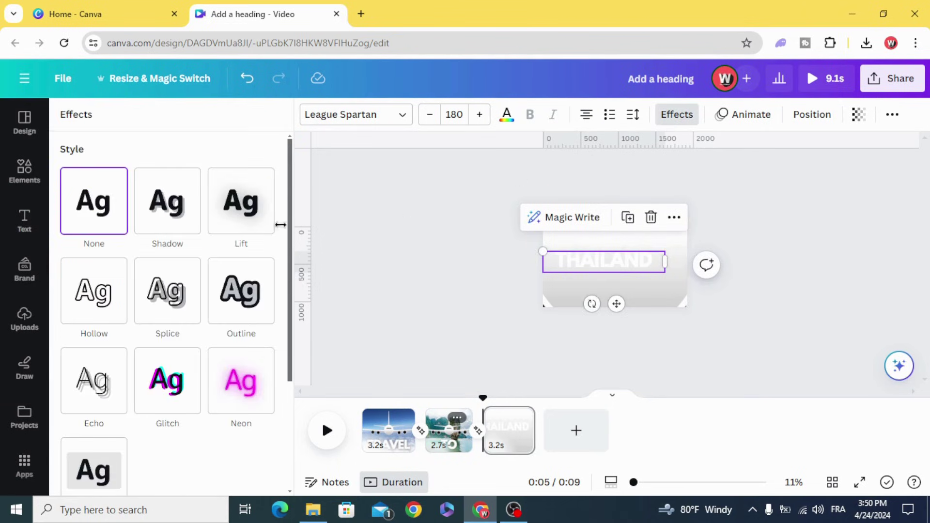
click(268, 228)
drag(259, 299, 276, 291)
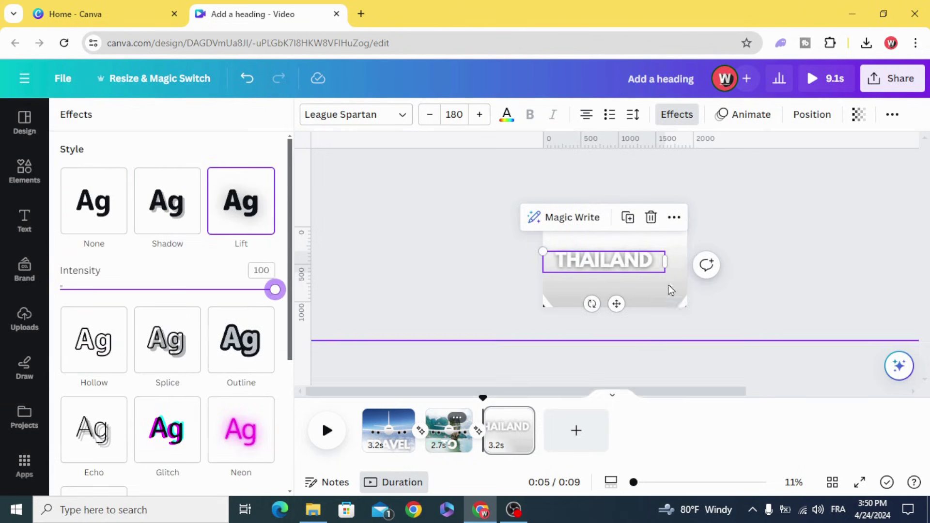
Enlarge THAILAND to size 243 and centre it across the third page
drag(665, 272, 707, 283)
click(459, 281)
drag(594, 263, 588, 263)
drag(633, 482, 655, 482)
click(437, 295)
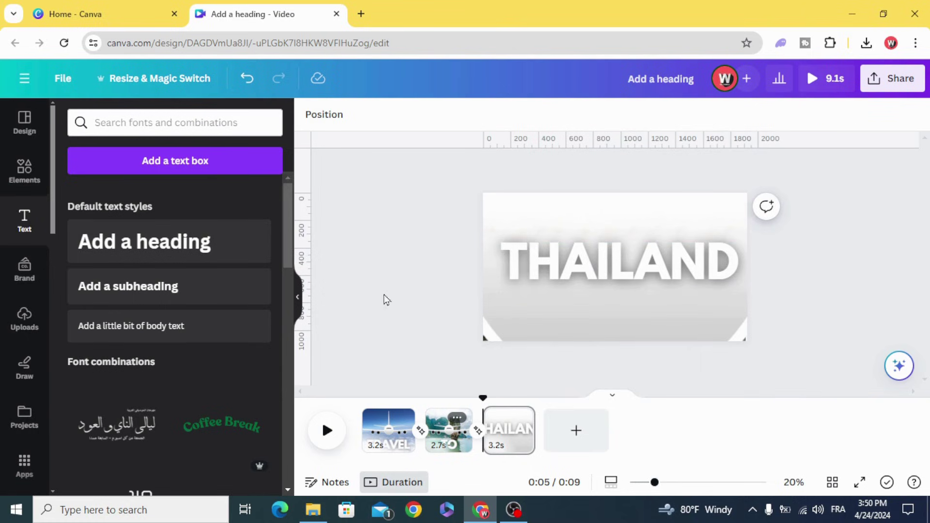
drag(609, 270, 608, 270)
click(386, 417)
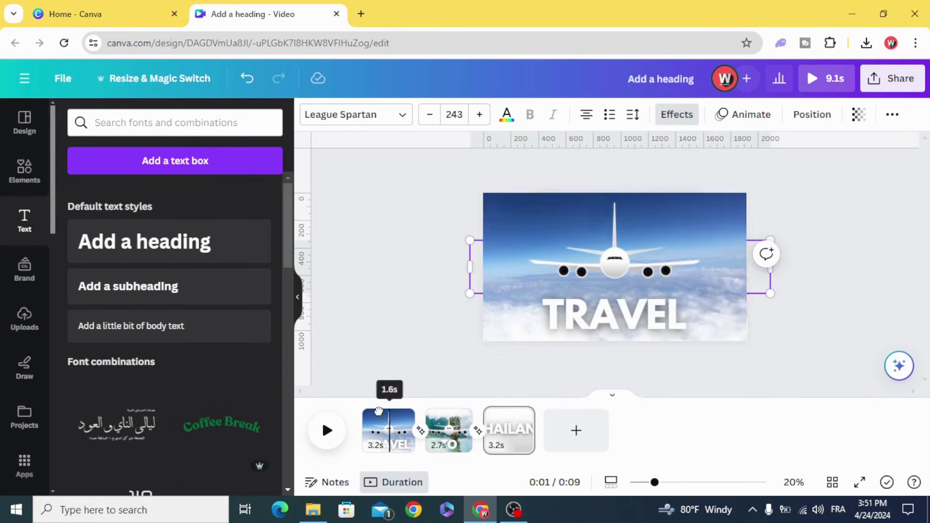
Add 1-second Match & Move transitions after the TRAVEL and TO pages, then play the 9.1 s video
click(420, 431)
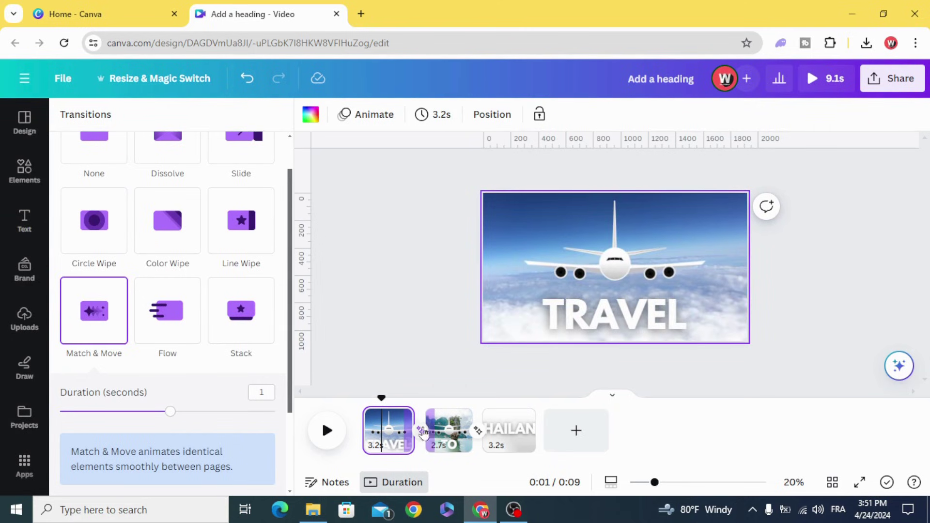
click(480, 433)
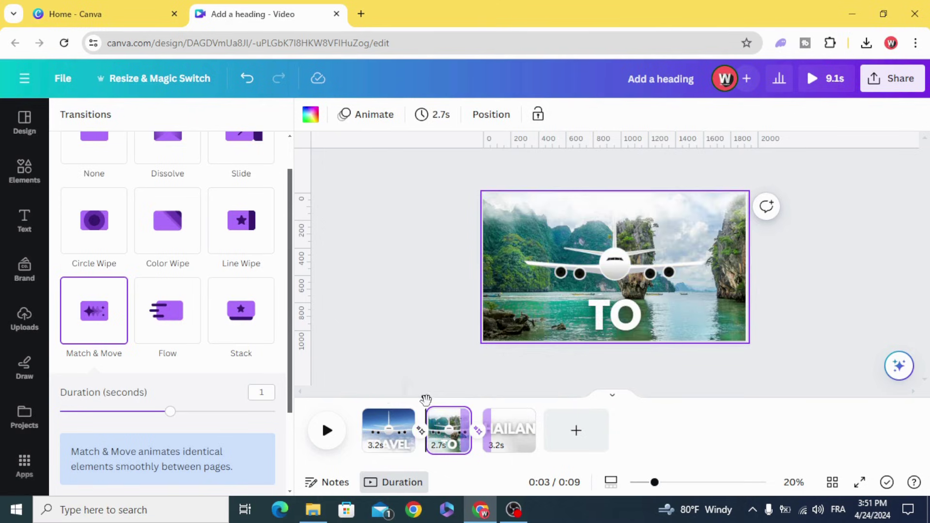
click(366, 399)
click(328, 430)
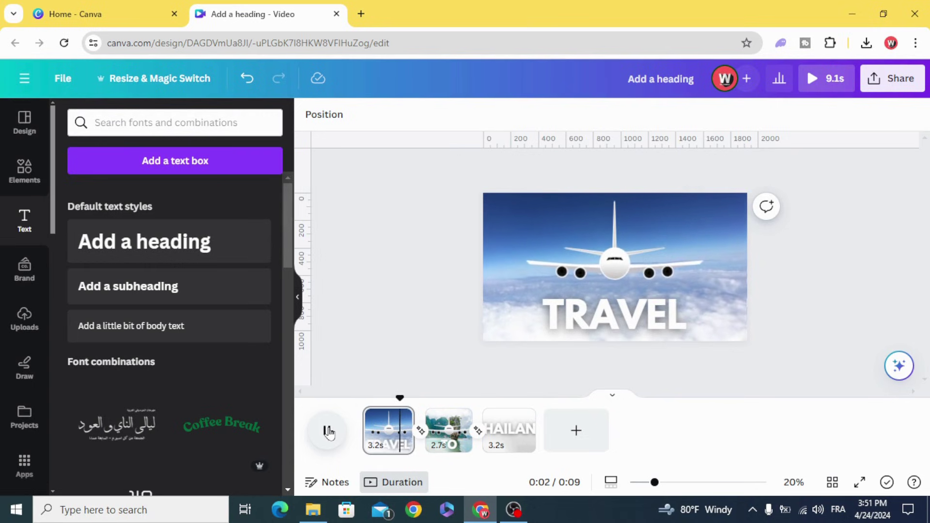